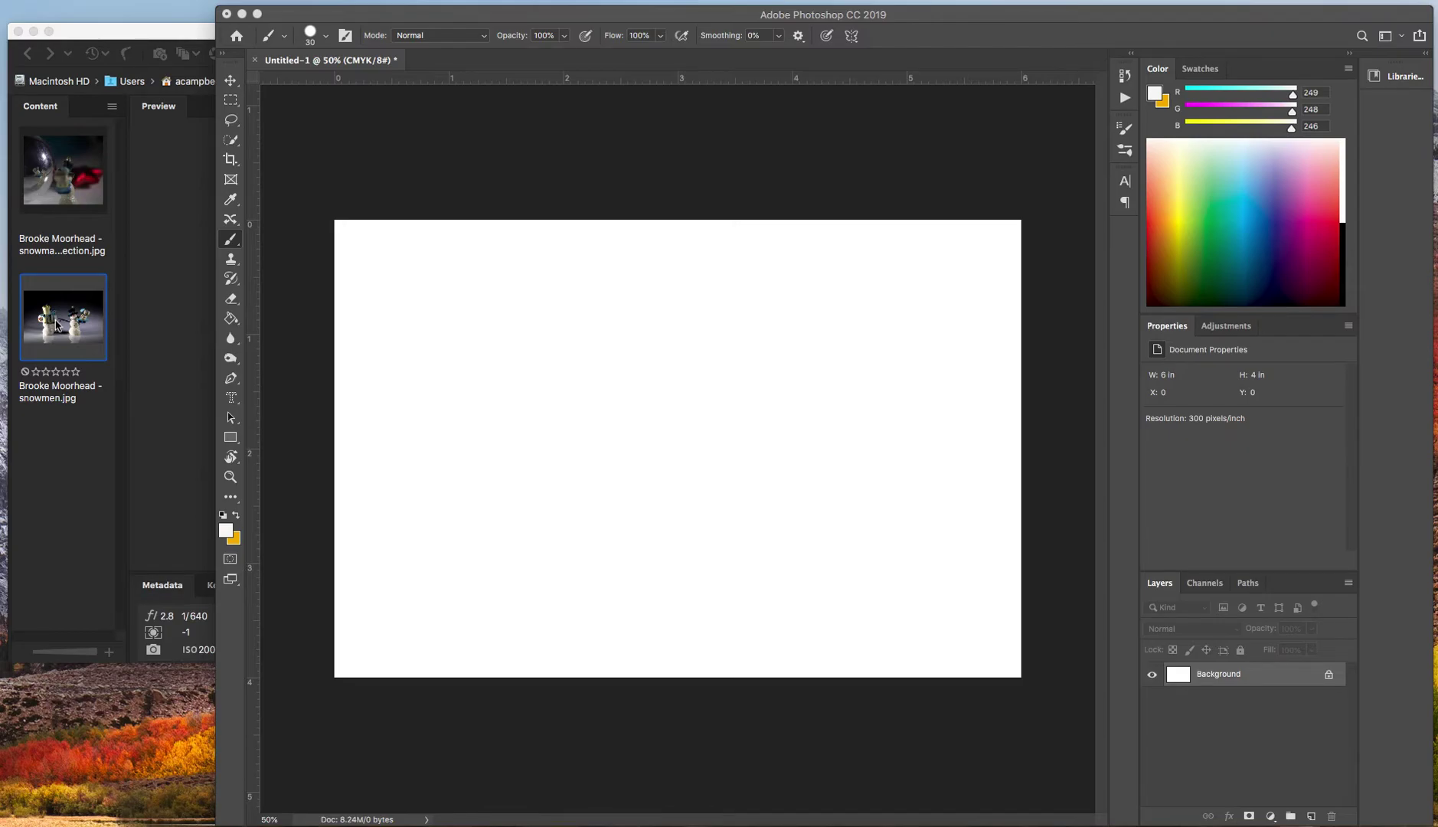
Step: Place the snowmen photo from the Bridge window into the blank document and scale it to 24.09% so it covers the canvas
{"action": "left_click", "coordinate": [56, 326]}
{"action": "left_click_drag", "start_coordinate": [74, 326], "coordinate": [1034, 297]}
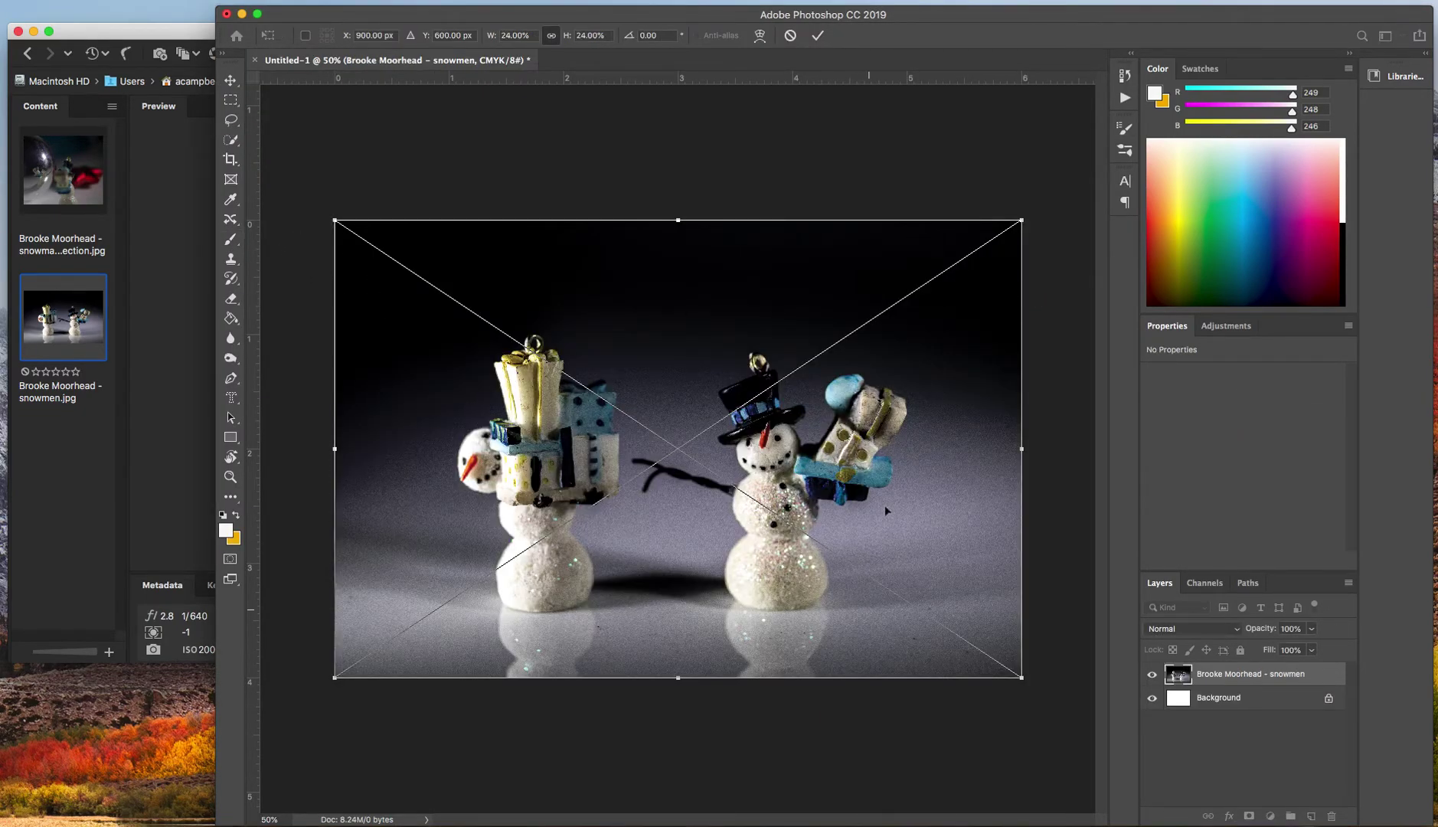
{"action": "mouse_move", "coordinate": [333, 219]}
{"action": "left_mouse_down"}
{"action": "mouse_move", "coordinate": [466, 270]}
{"action": "mouse_move", "coordinate": [324, 228]}
{"action": "left_mouse_up"}
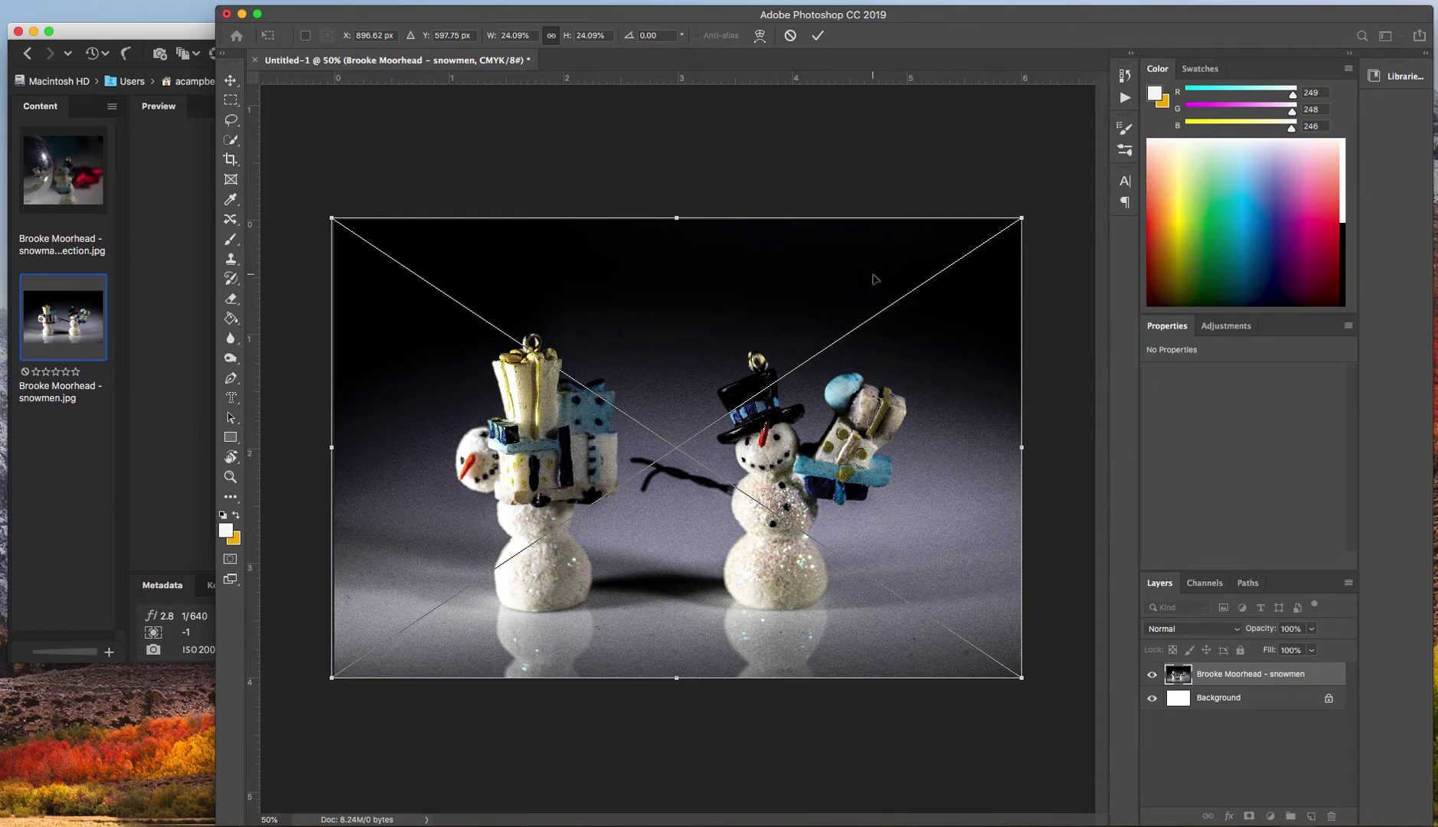
{"action": "left_click", "coordinate": [819, 40]}
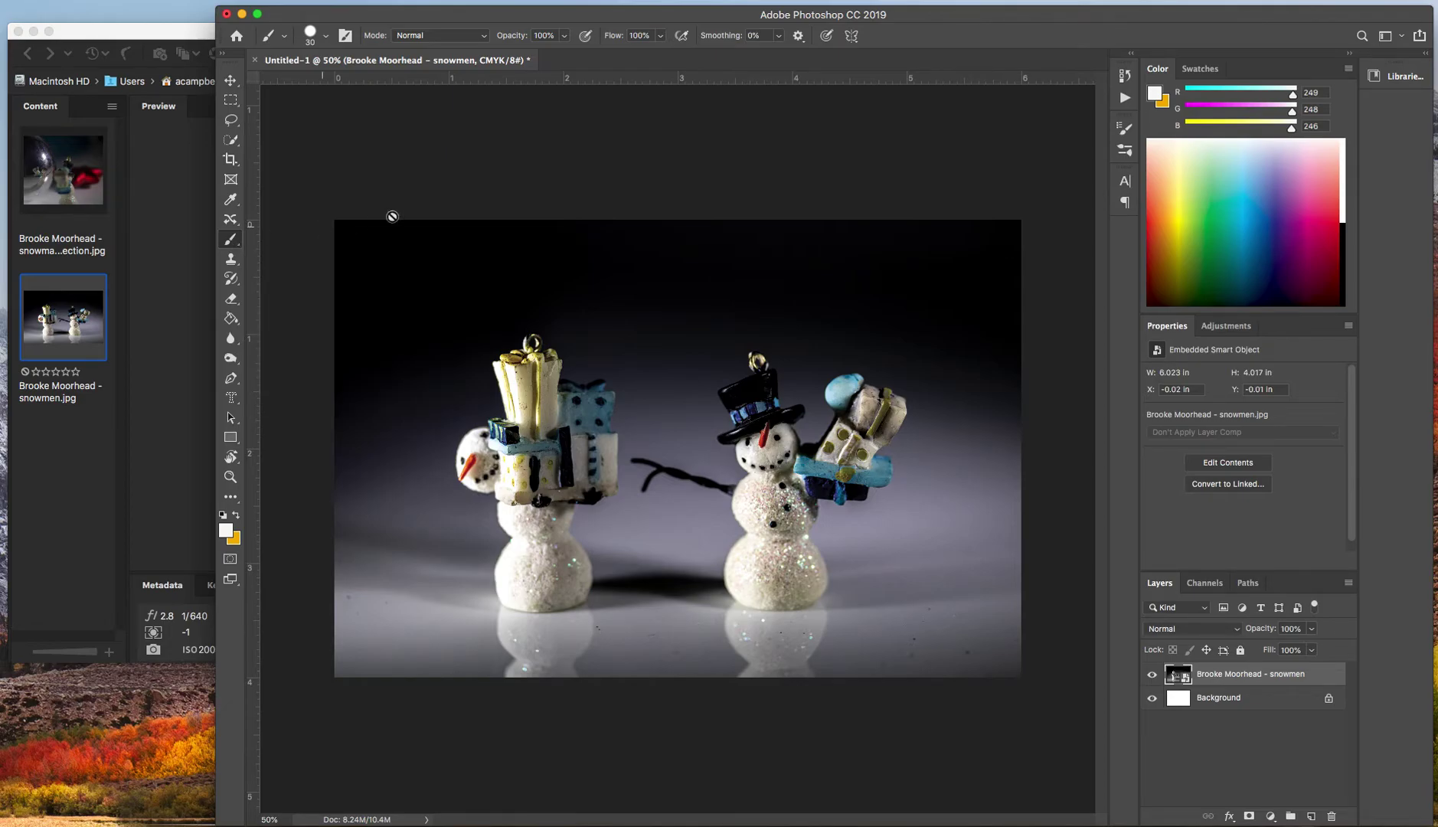
{"action": "left_click", "coordinate": [1122, 134]}
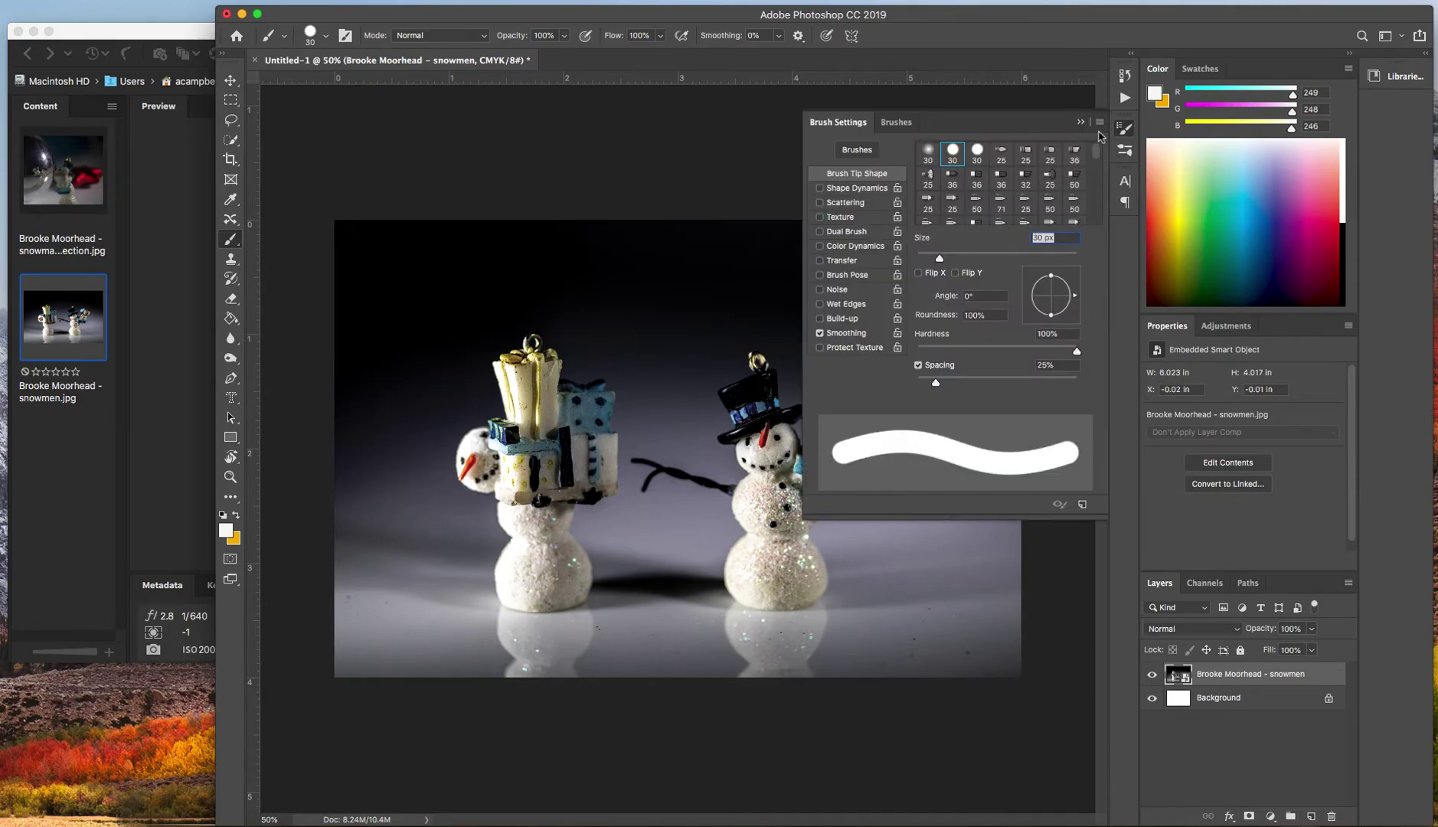
{"action": "left_click", "coordinate": [898, 122]}
{"action": "left_click", "coordinate": [862, 124]}
{"action": "left_click", "coordinate": [1081, 123]}
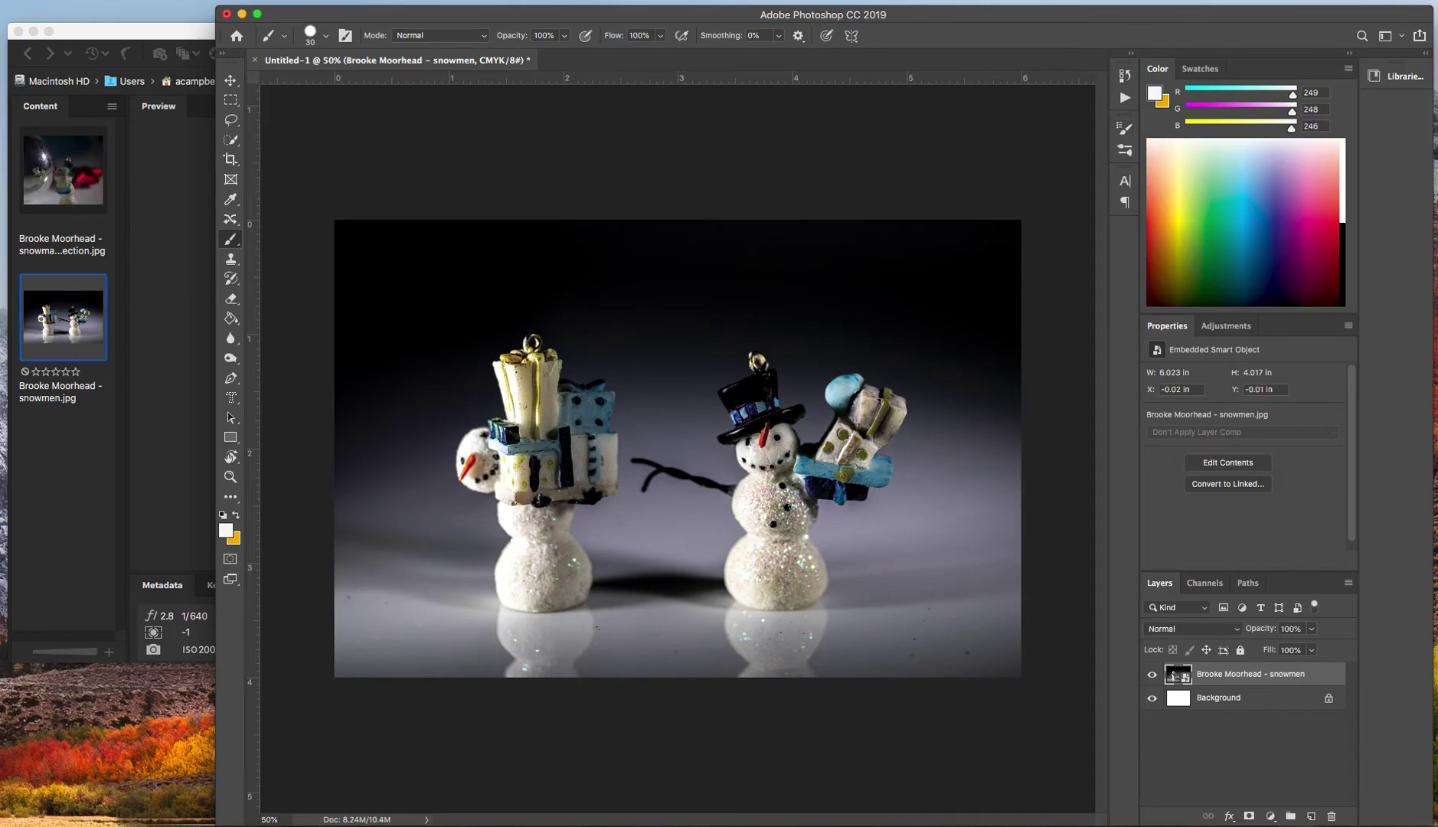
Step: Show the brush settings and bring up the list of brush presets
{"action": "left_click", "coordinate": [295, 2]}
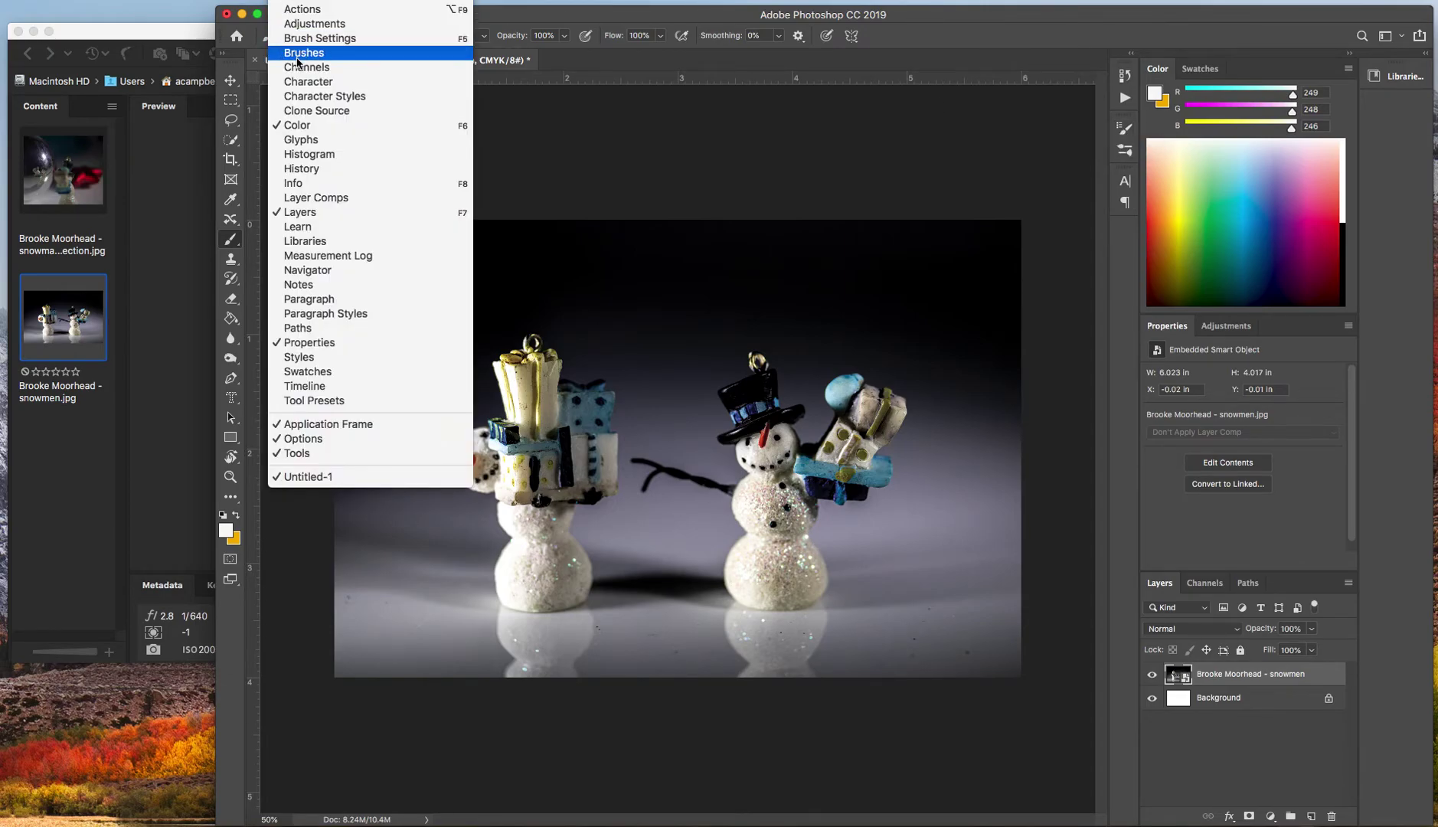
{"action": "left_click", "coordinate": [320, 38]}
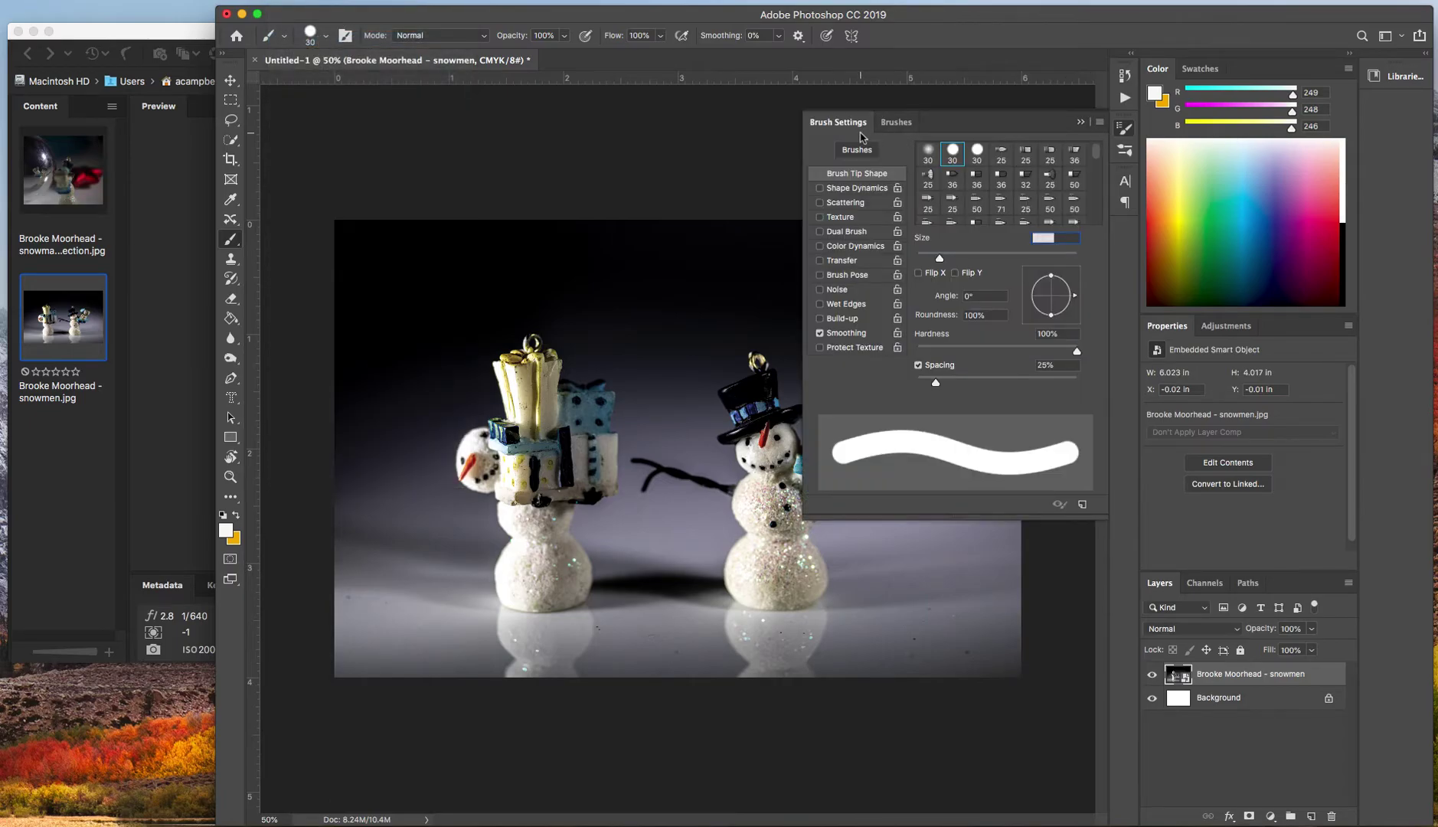
{"action": "left_click", "coordinate": [905, 125]}
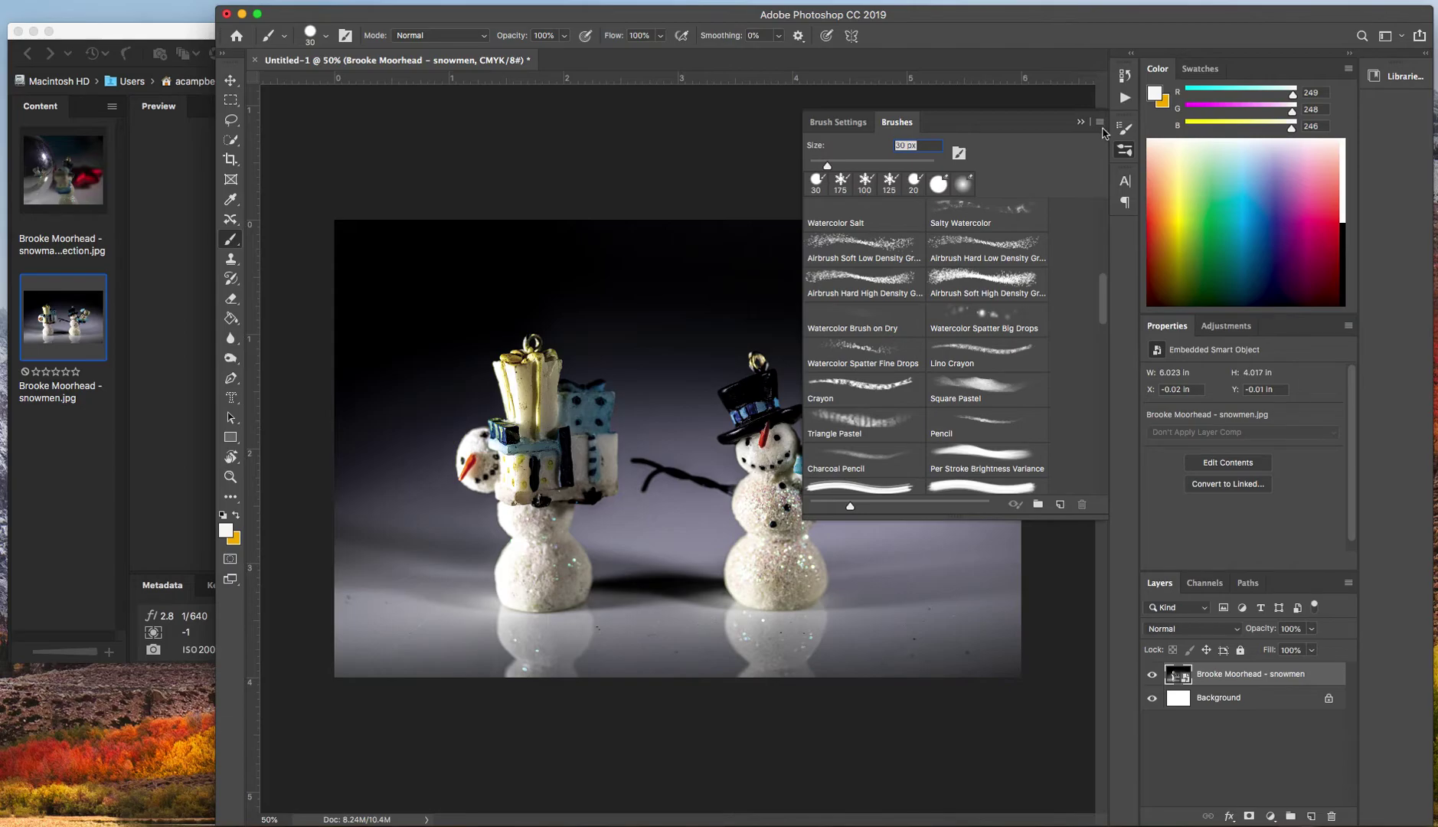
{"action": "left_click", "coordinate": [1101, 122]}
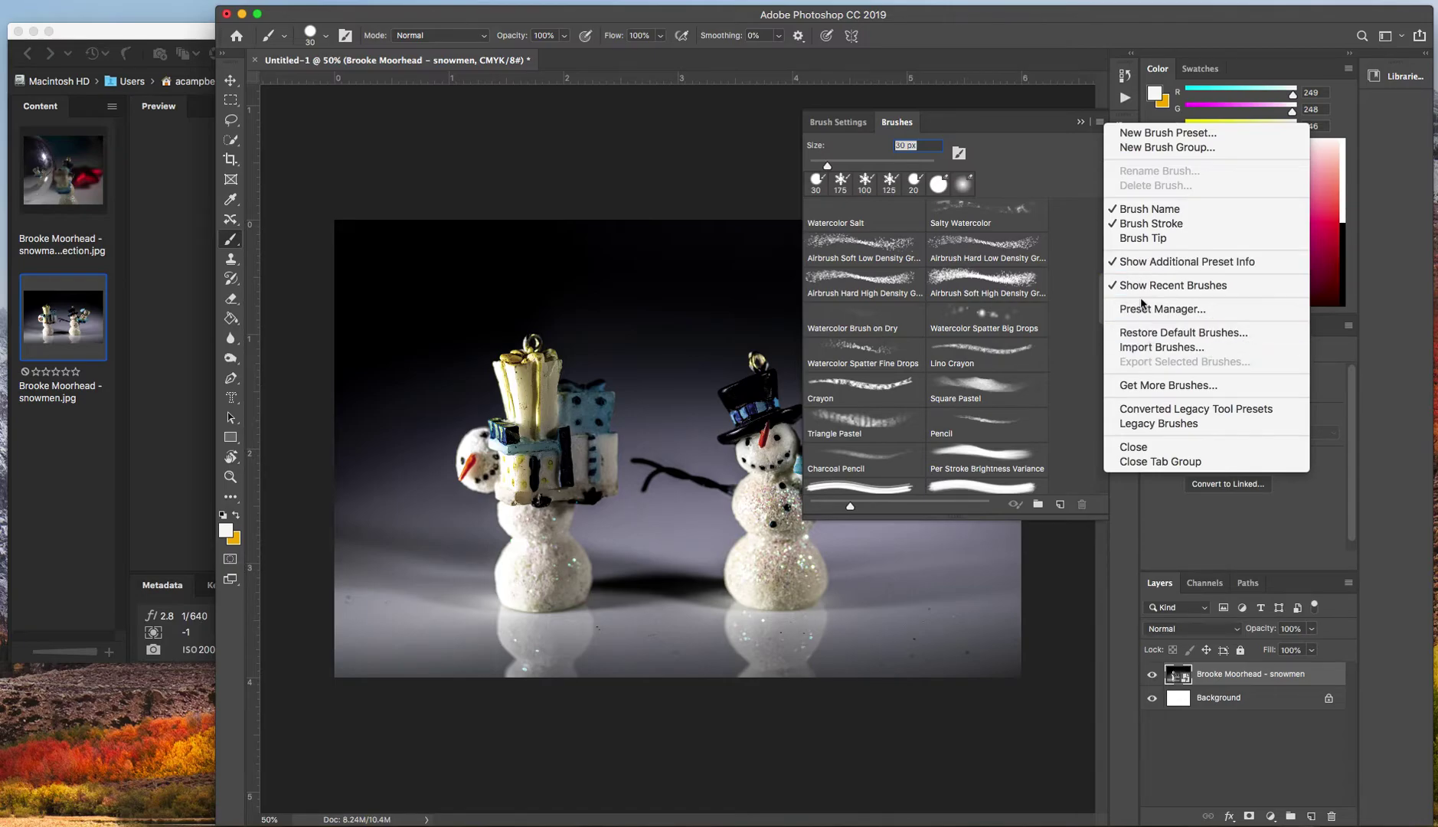
{"action": "left_click", "coordinate": [1147, 349]}
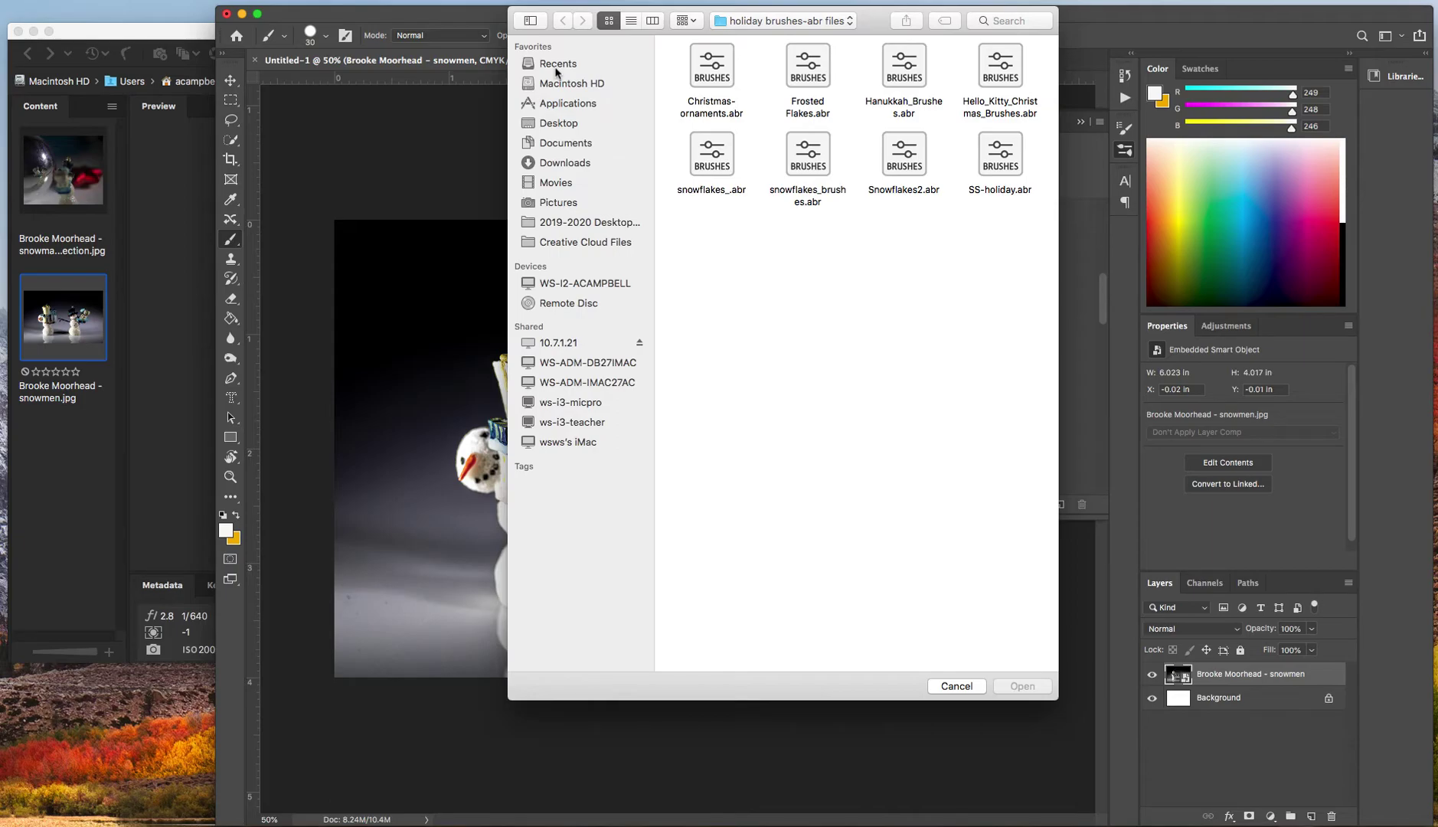
{"action": "left_click", "coordinate": [958, 685]}
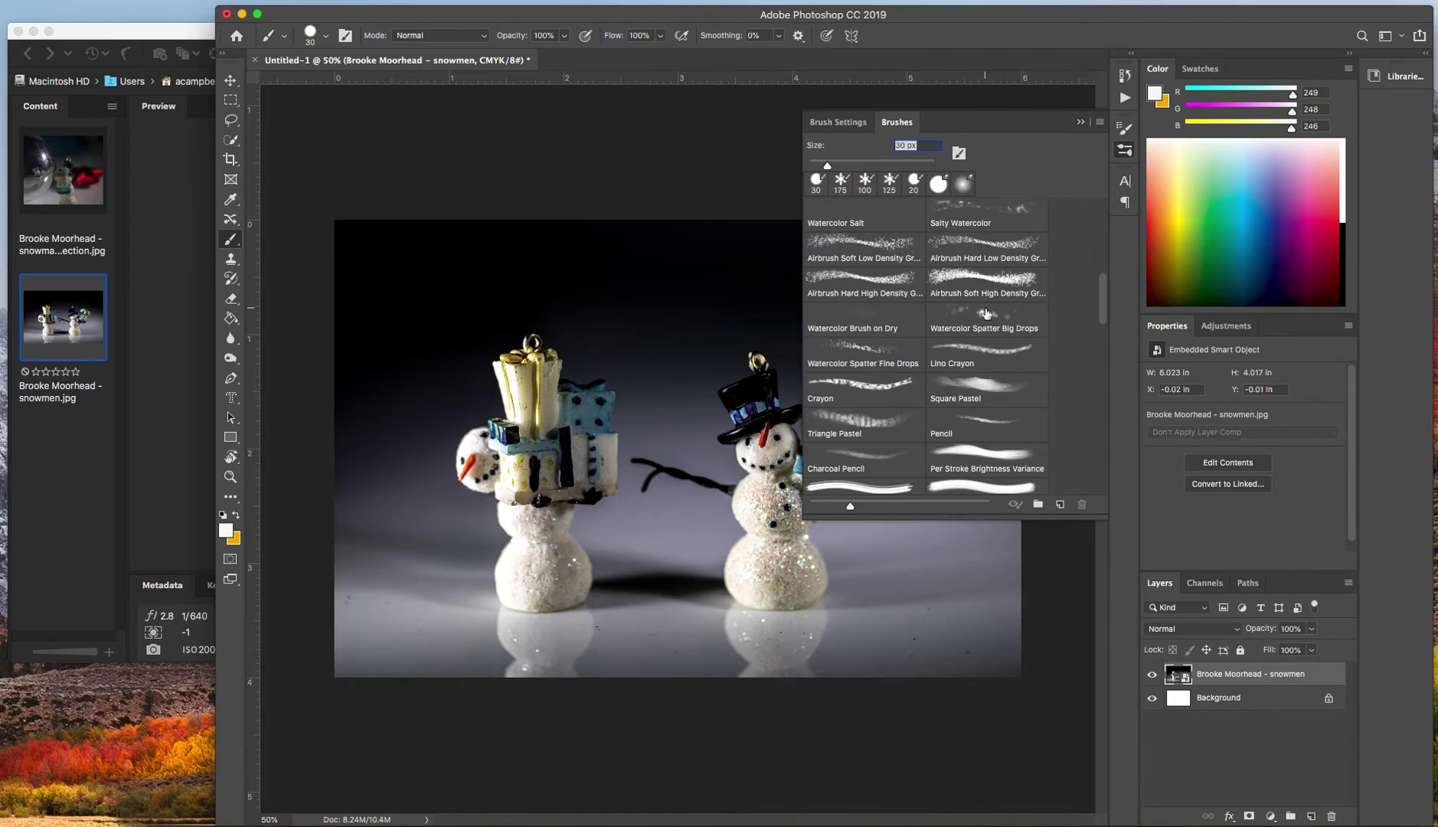
Step: Import Hanukkah_Brushes.abr from the "holiday brushes-abr files" folder on the Desktop
{"action": "left_click", "coordinate": [1100, 121]}
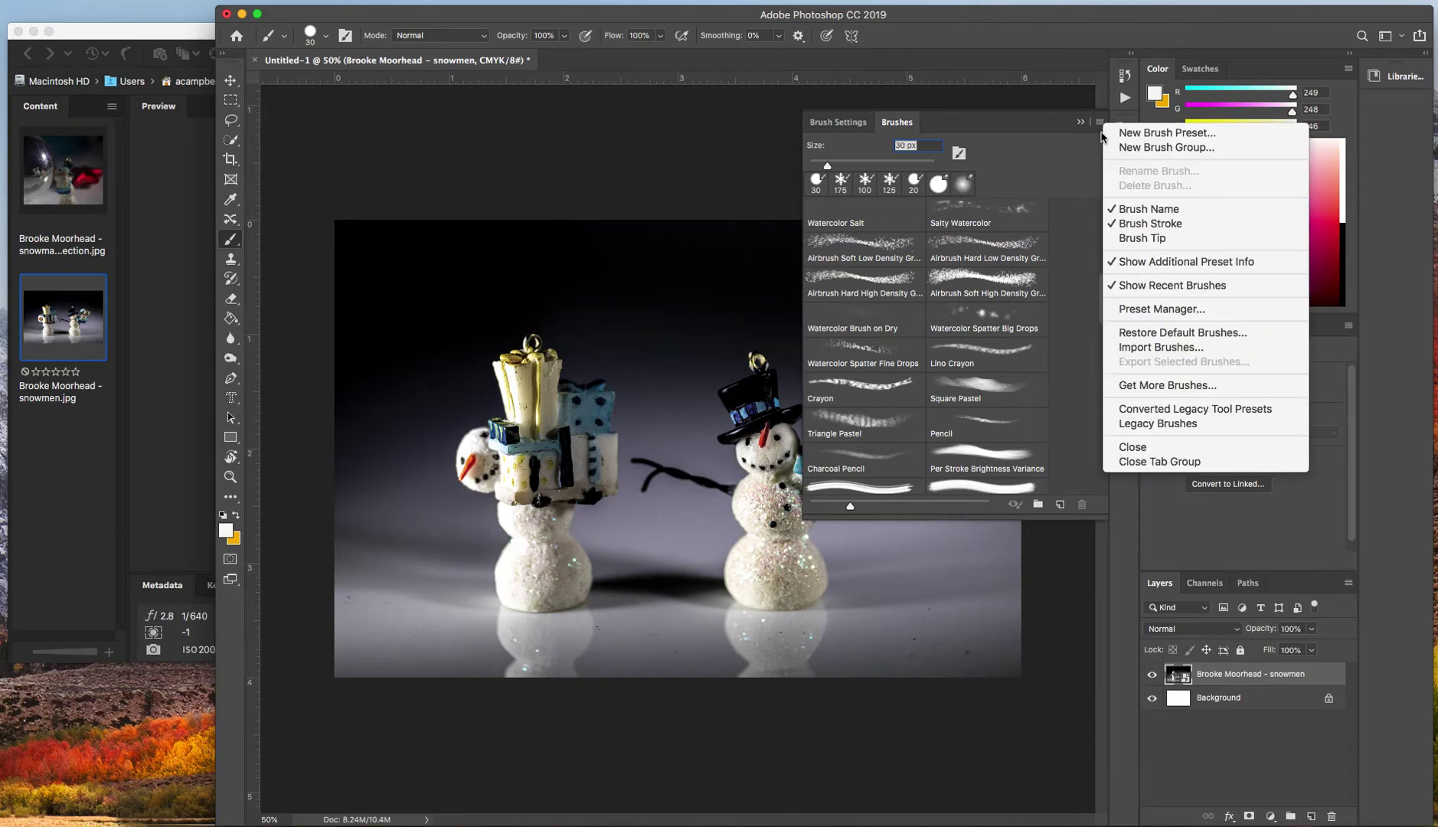
{"action": "left_click", "coordinate": [1156, 348]}
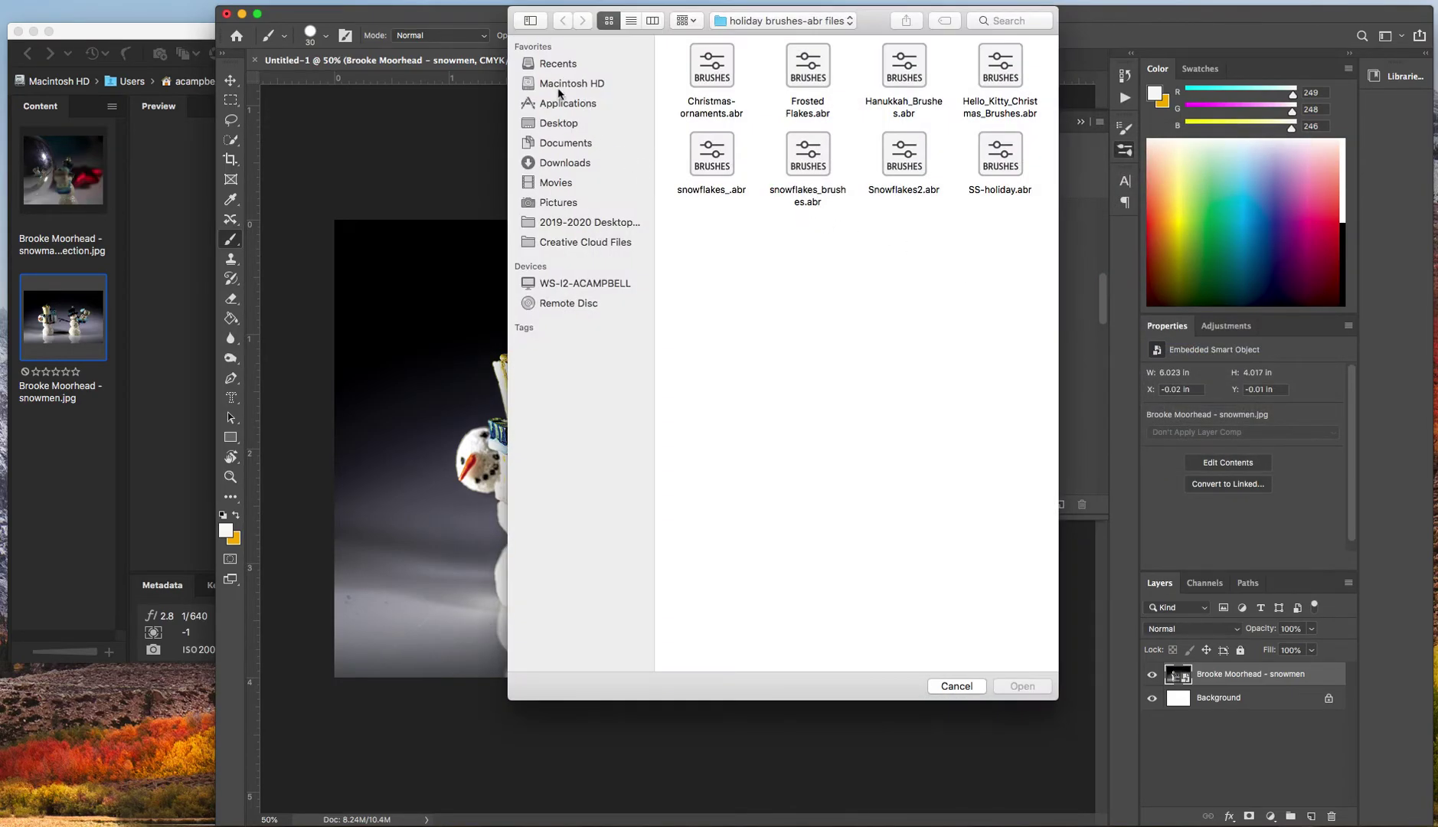
{"action": "left_click", "coordinate": [560, 129]}
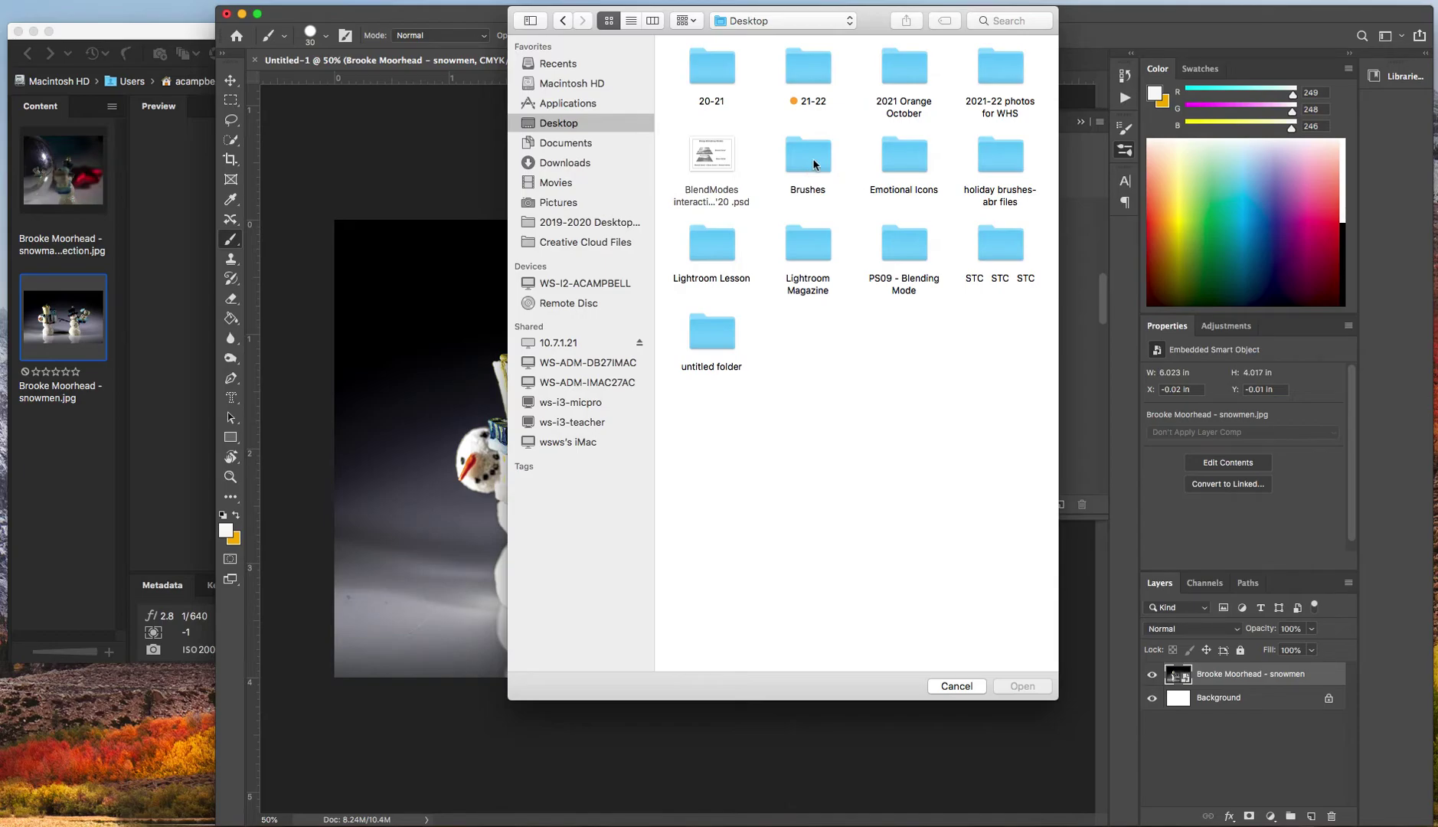
{"action": "double_click", "coordinate": [1003, 158]}
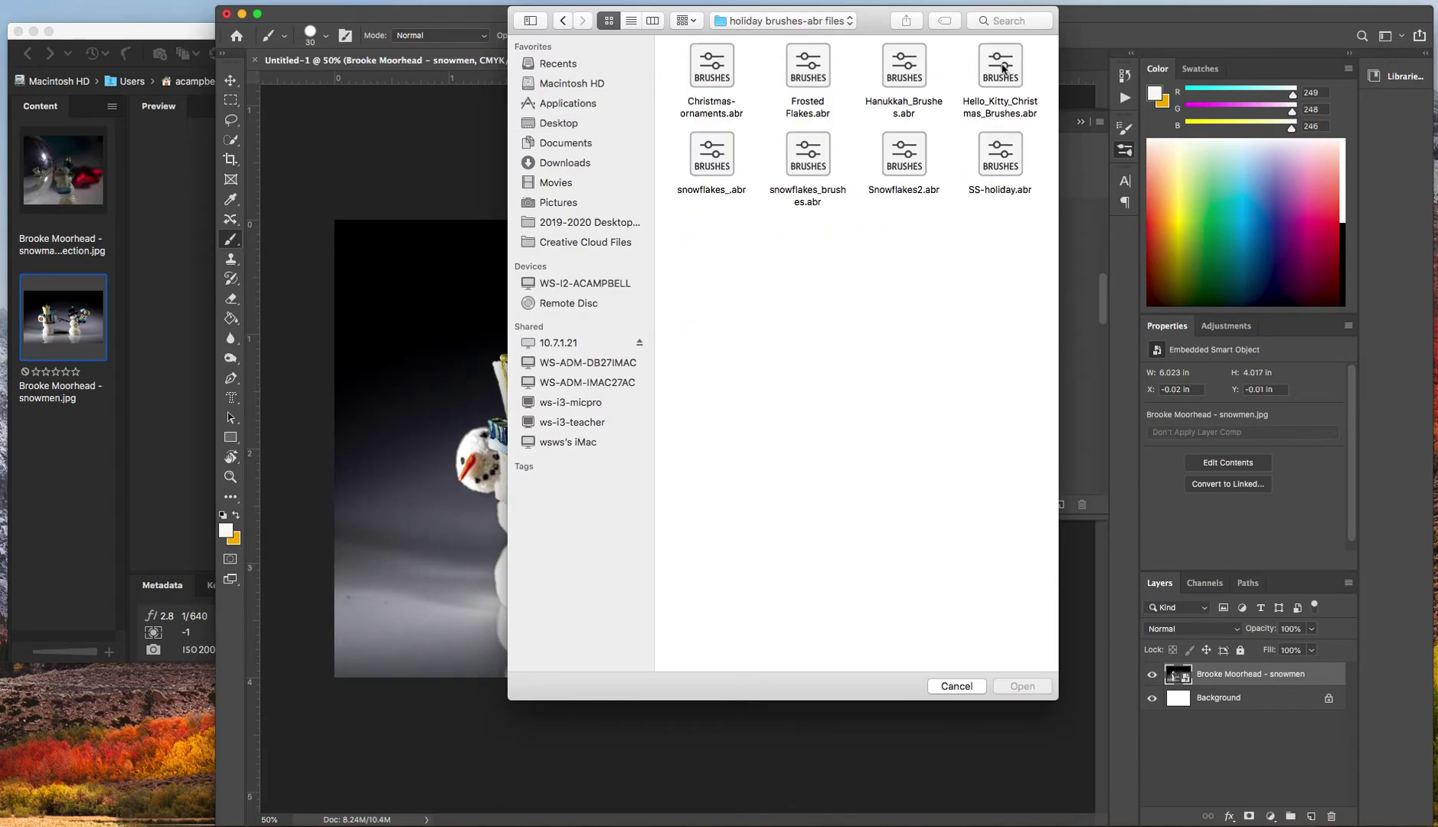
{"action": "double_click", "coordinate": [905, 68]}
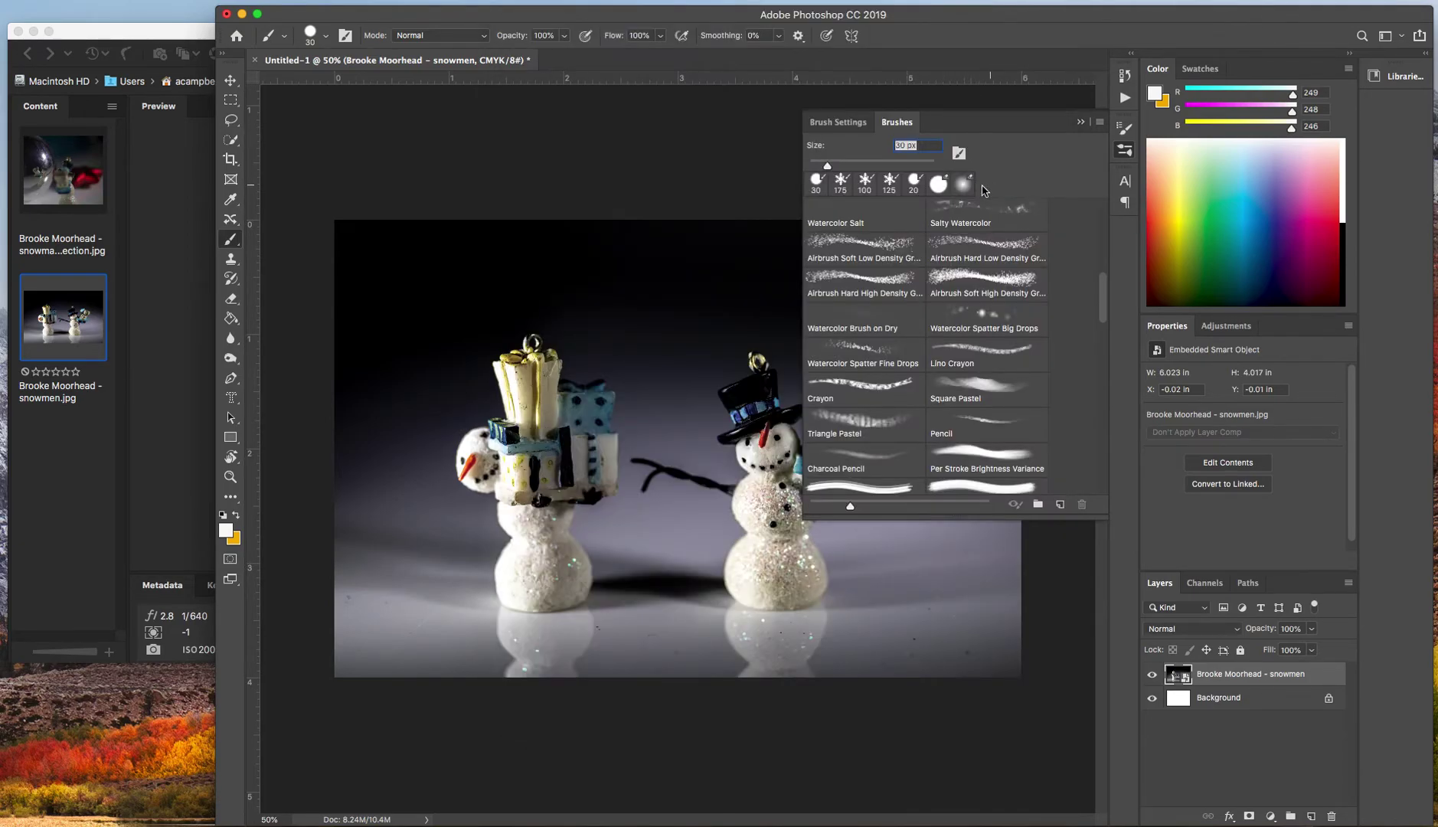
Step: Choose a 499 px snowflake as the brush tip shape
{"action": "left_click", "coordinate": [849, 122]}
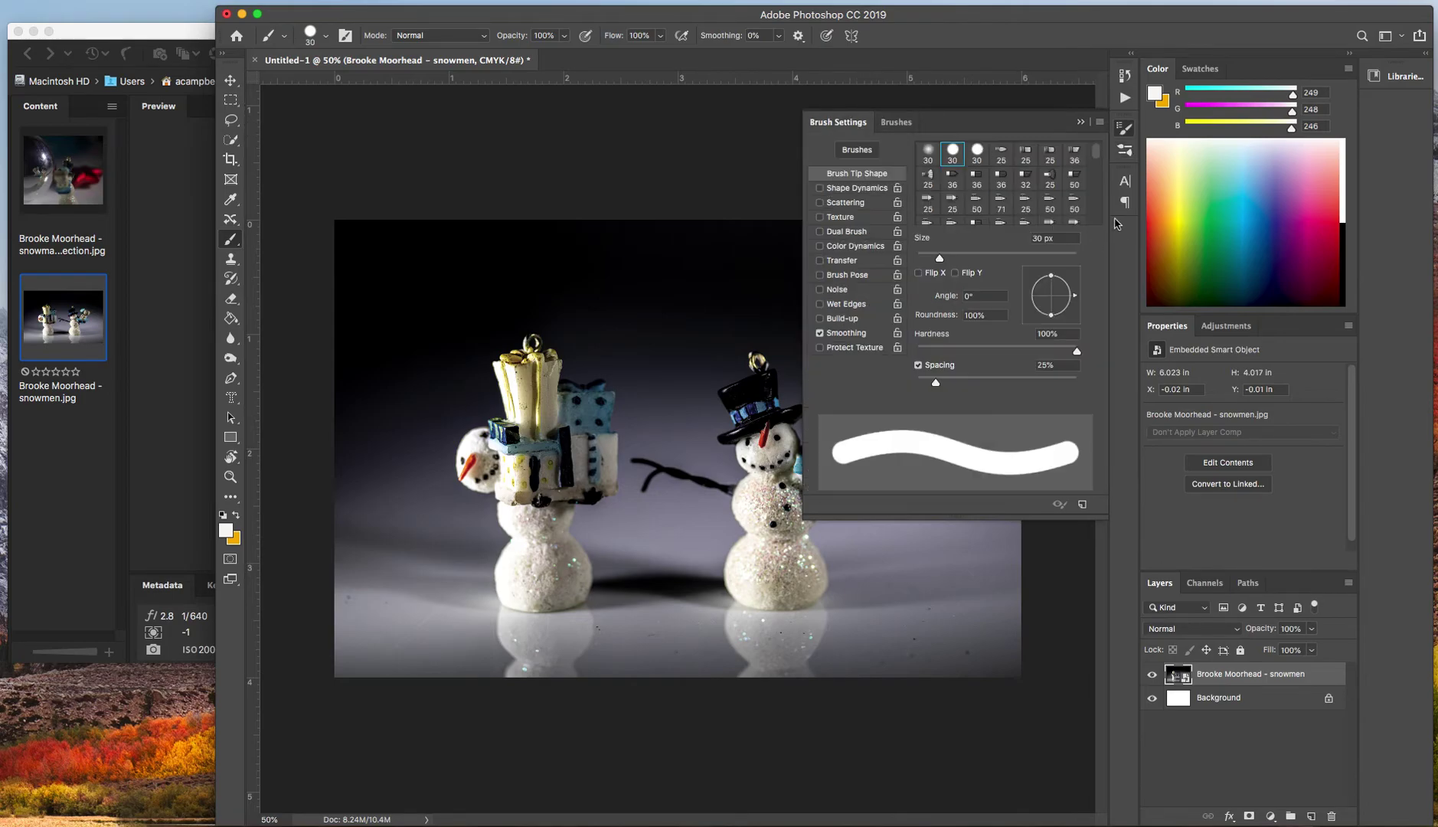
{"action": "mouse_move", "coordinate": [1101, 159]}
{"action": "left_mouse_down"}
{"action": "mouse_move", "coordinate": [1100, 233]}
{"action": "mouse_move", "coordinate": [1100, 196]}
{"action": "left_mouse_up"}
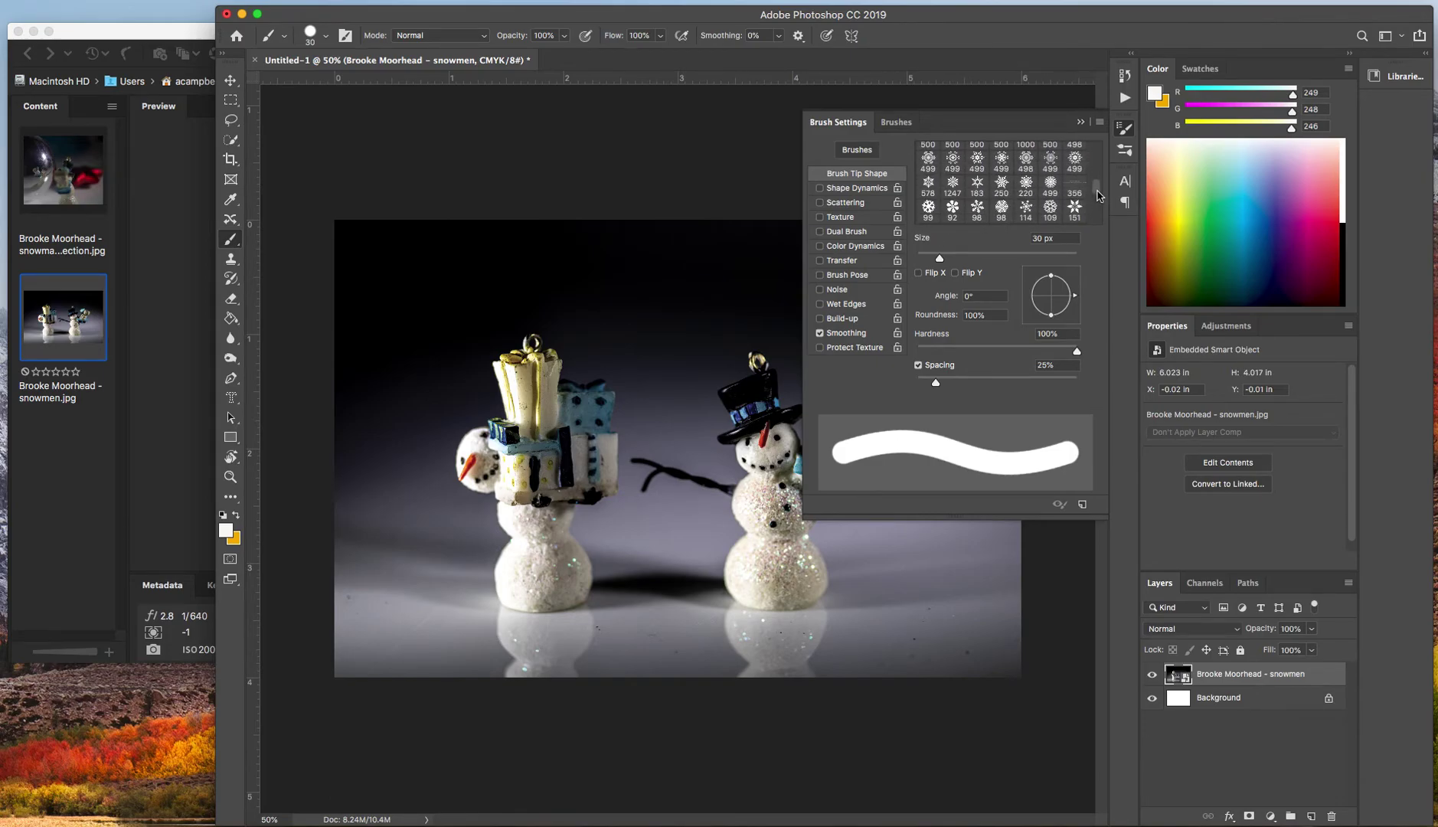
{"action": "left_click", "coordinate": [1053, 165]}
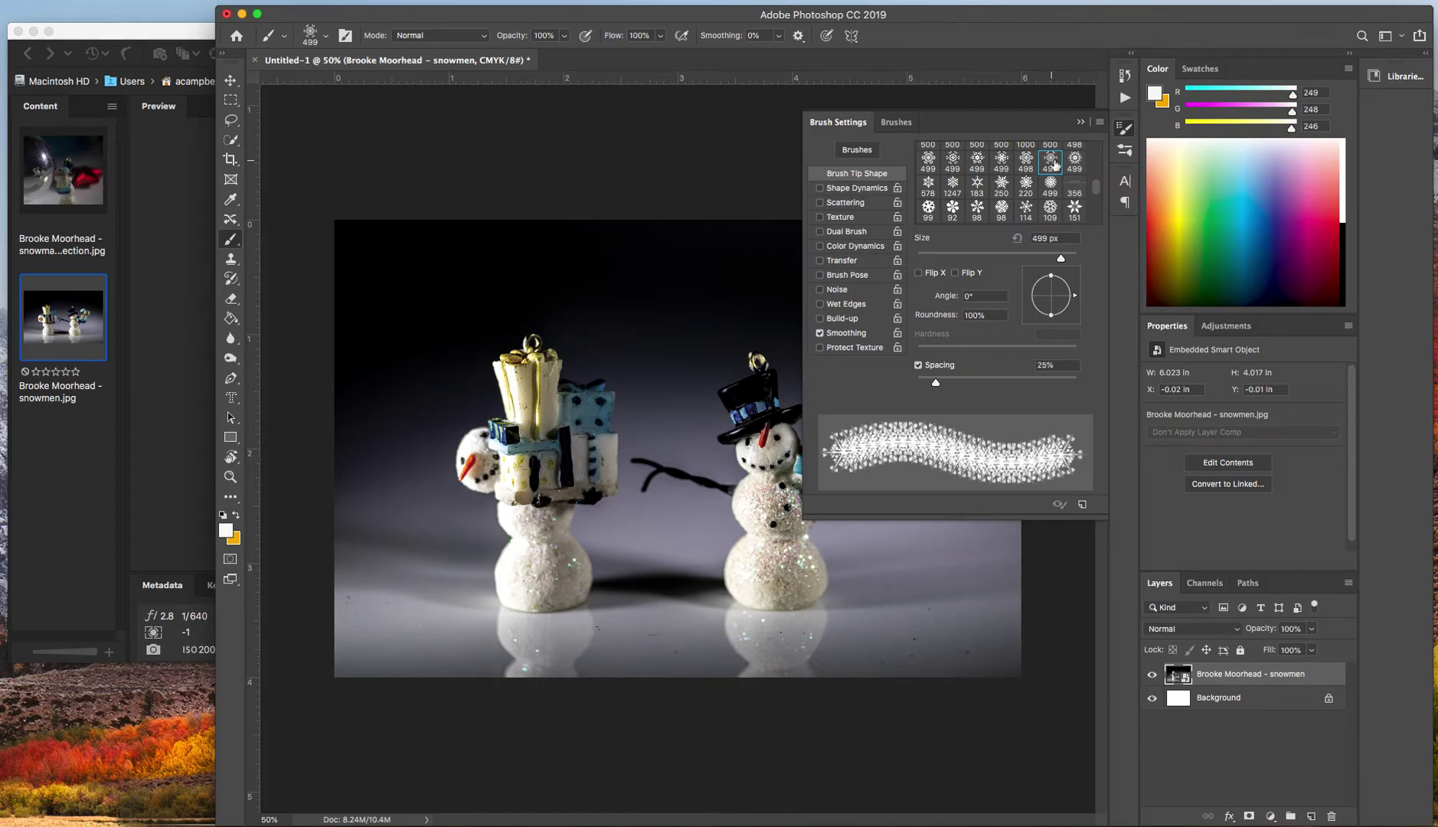
Step: Expand the Hanukkah_Brushes group, select the han07 brush and enlarge the preset previews slightly
{"action": "left_click", "coordinate": [896, 122]}
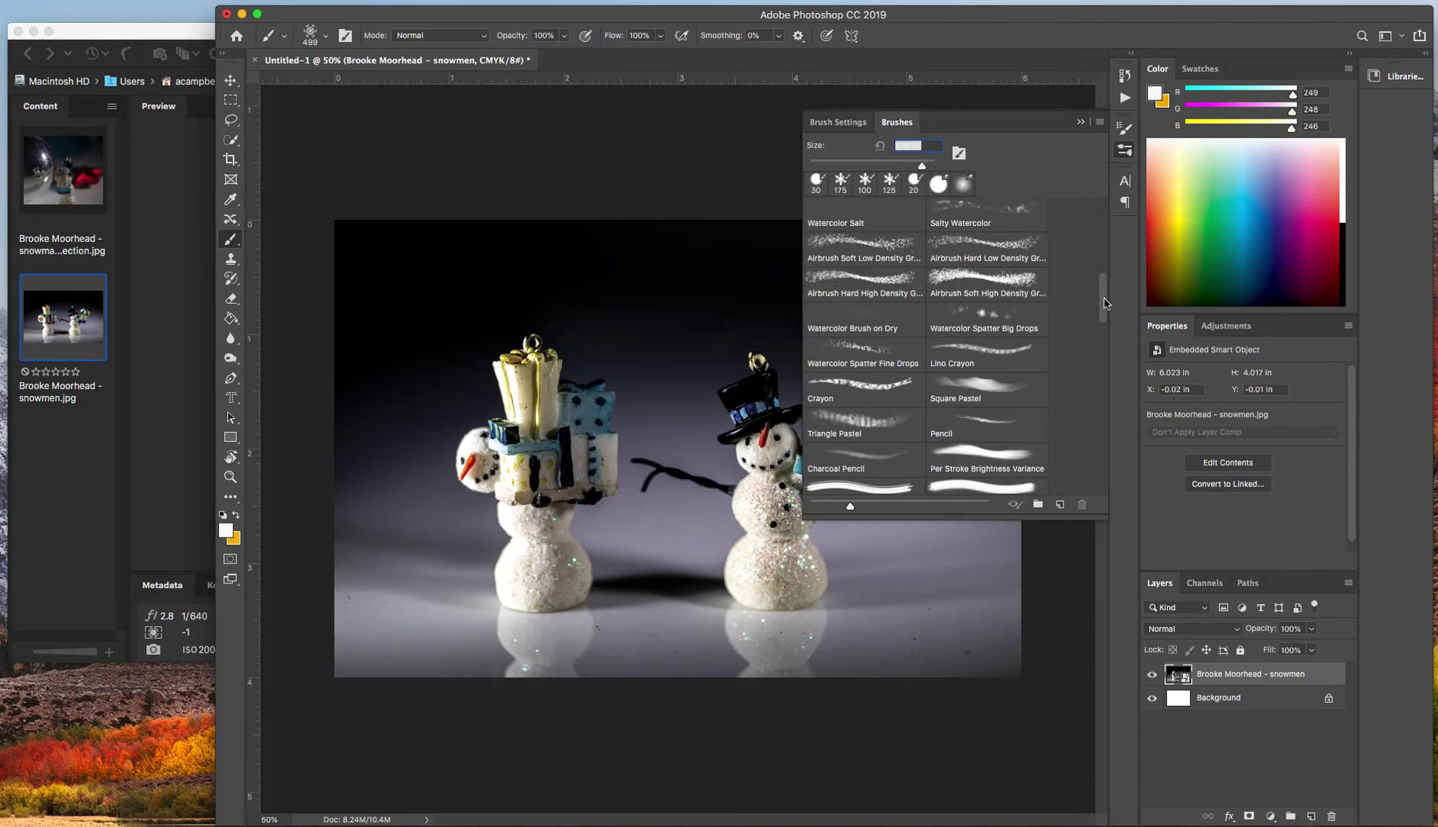
{"action": "left_click_drag", "start_coordinate": [1105, 302], "coordinate": [1116, 484]}
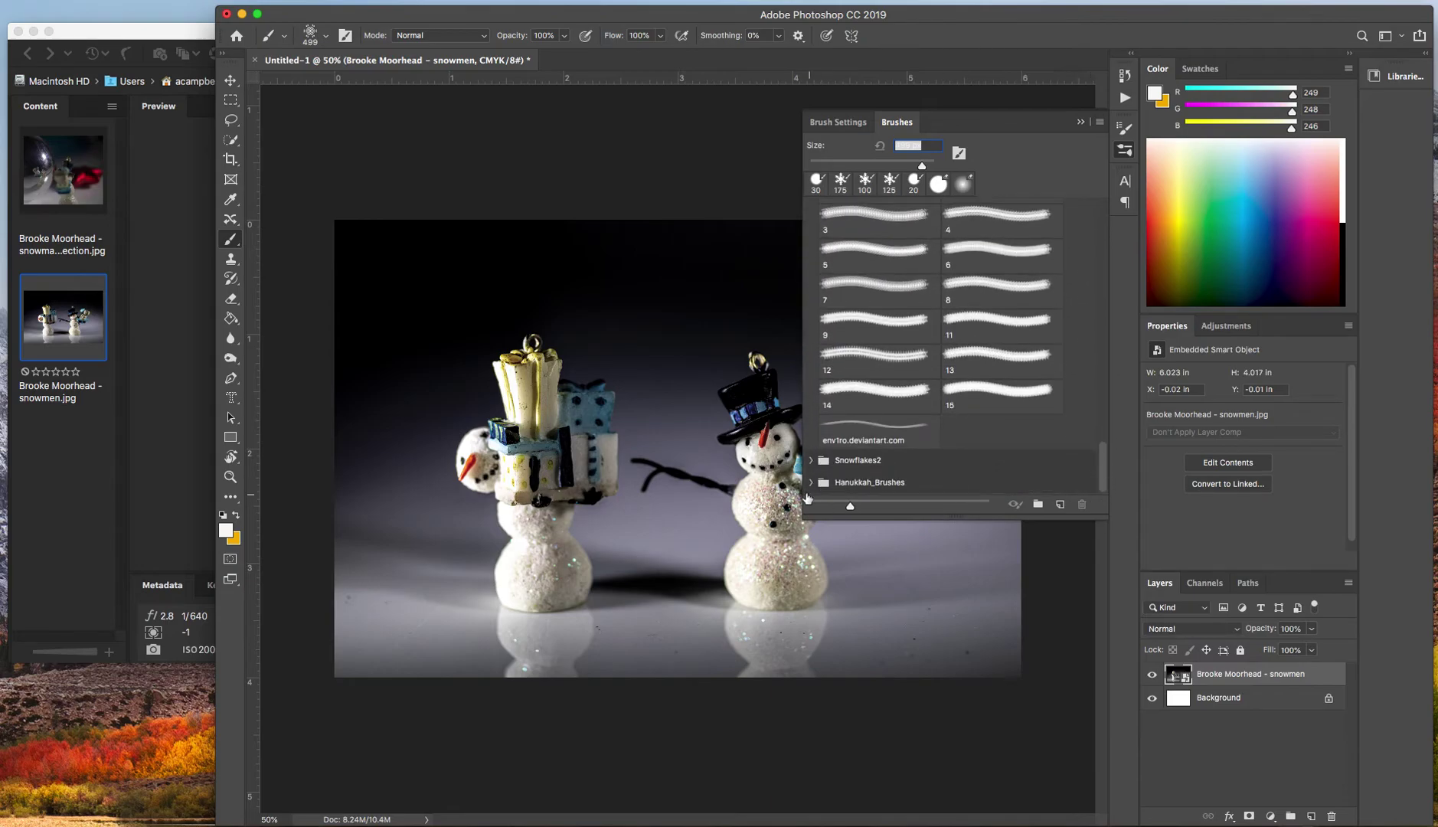
{"action": "left_click", "coordinate": [811, 482]}
{"action": "left_click_drag", "start_coordinate": [1103, 421], "coordinate": [1109, 455]}
{"action": "left_click", "coordinate": [852, 329]}
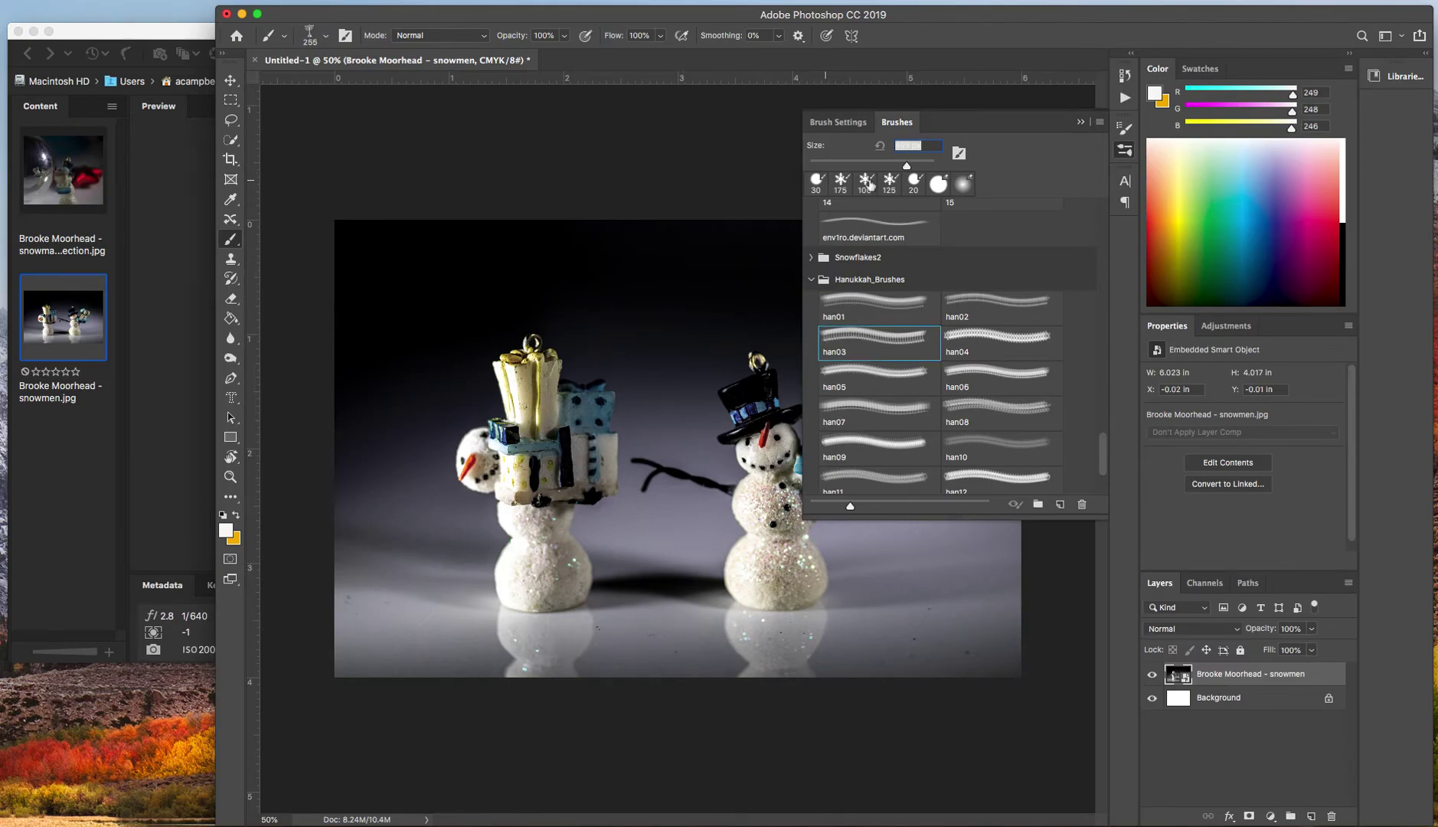
{"action": "left_click", "coordinate": [879, 372]}
{"action": "left_click", "coordinate": [877, 418]}
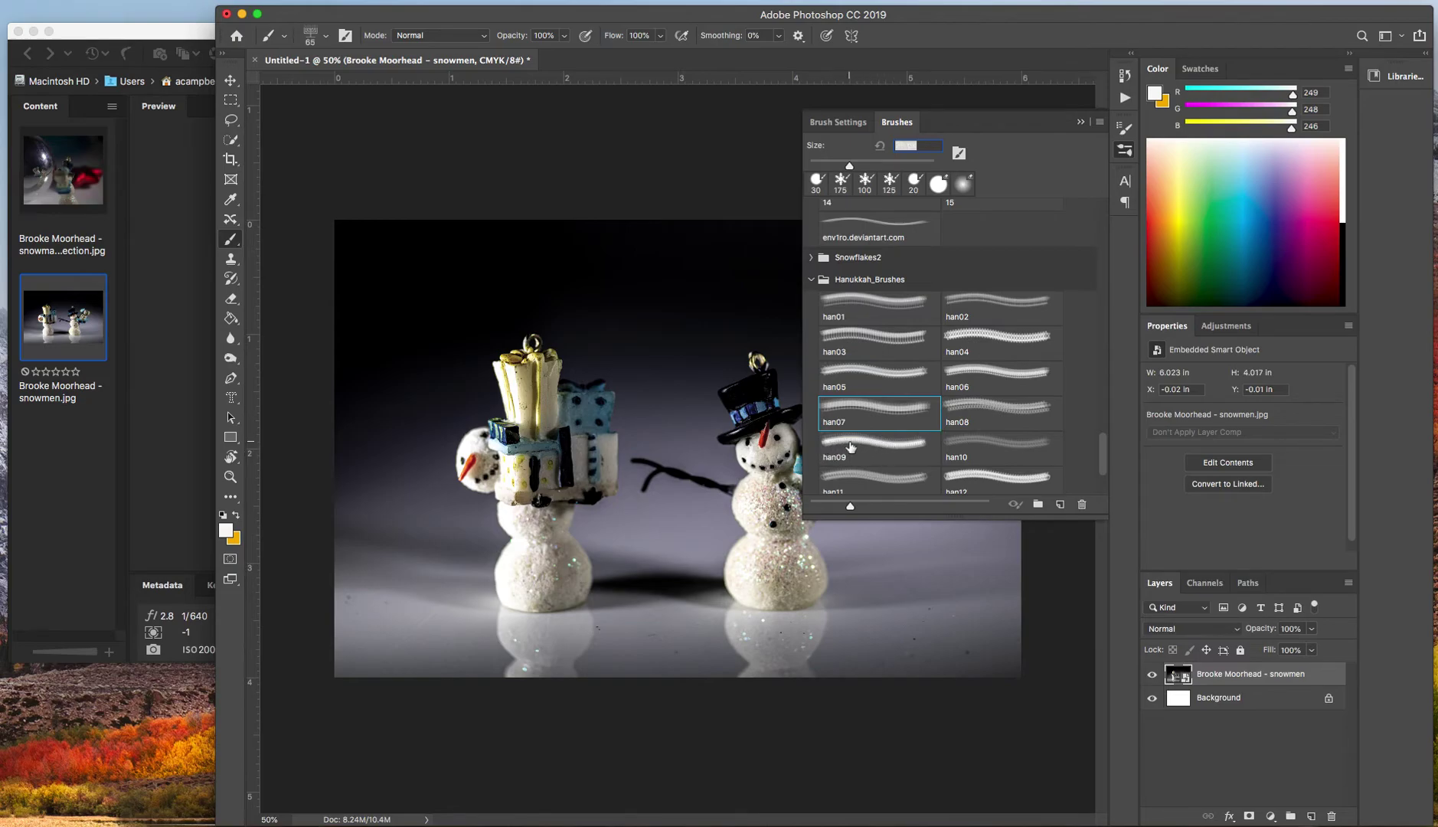
{"action": "left_click_drag", "start_coordinate": [850, 506], "coordinate": [862, 506]}
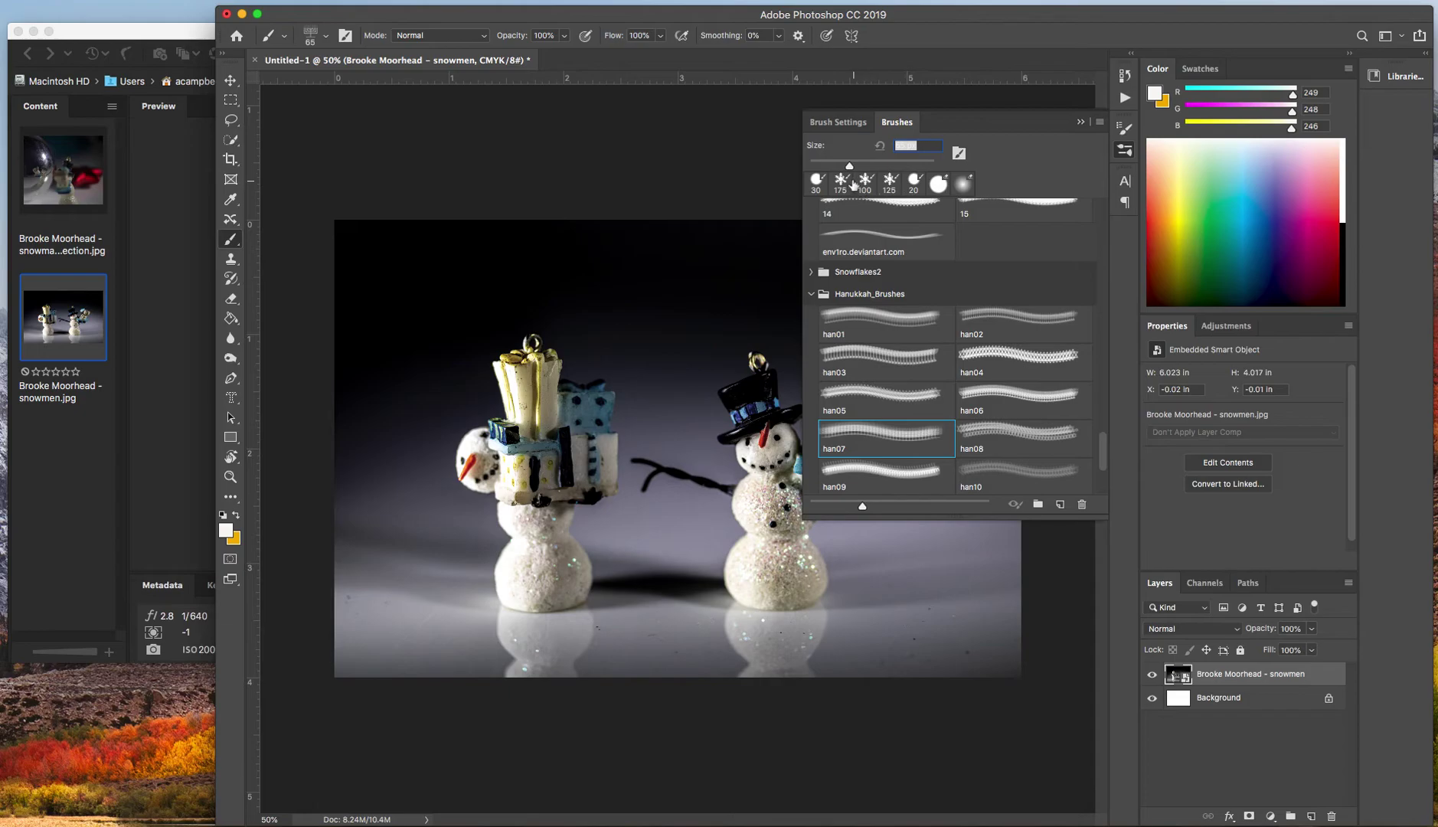
Step: Add a new layer and stamp one menorah above the presents-carrying snowman's face at a 125 px brush size
{"action": "mouse_move", "coordinate": [849, 165]}
{"action": "left_mouse_down"}
{"action": "mouse_move", "coordinate": [886, 167]}
{"action": "mouse_move", "coordinate": [867, 166]}
{"action": "left_mouse_up"}
{"action": "left_click", "coordinate": [1309, 818]}
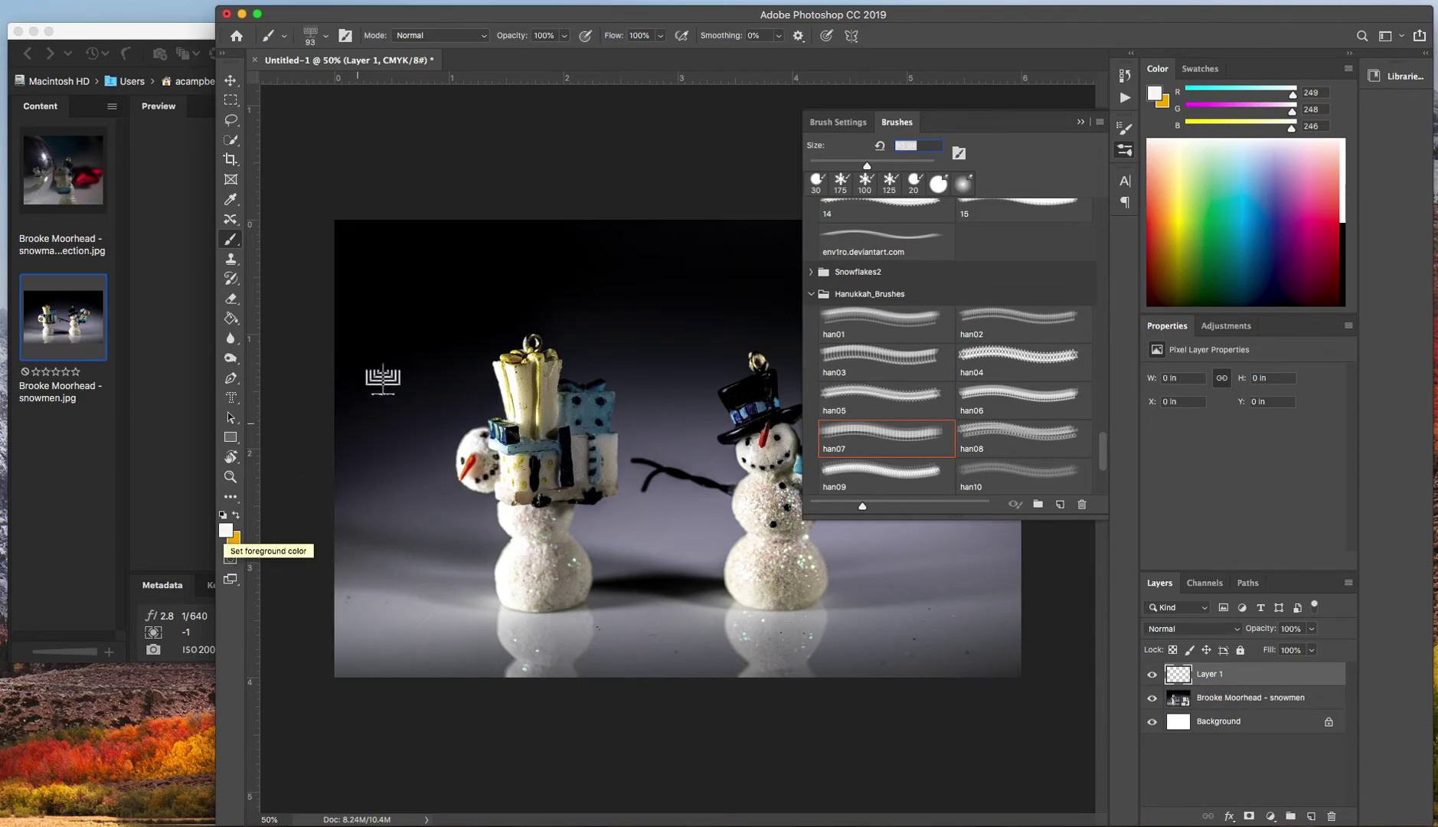
{"action": "key", "text": "bracketright"}
{"action": "key", "text": "bracketright"}
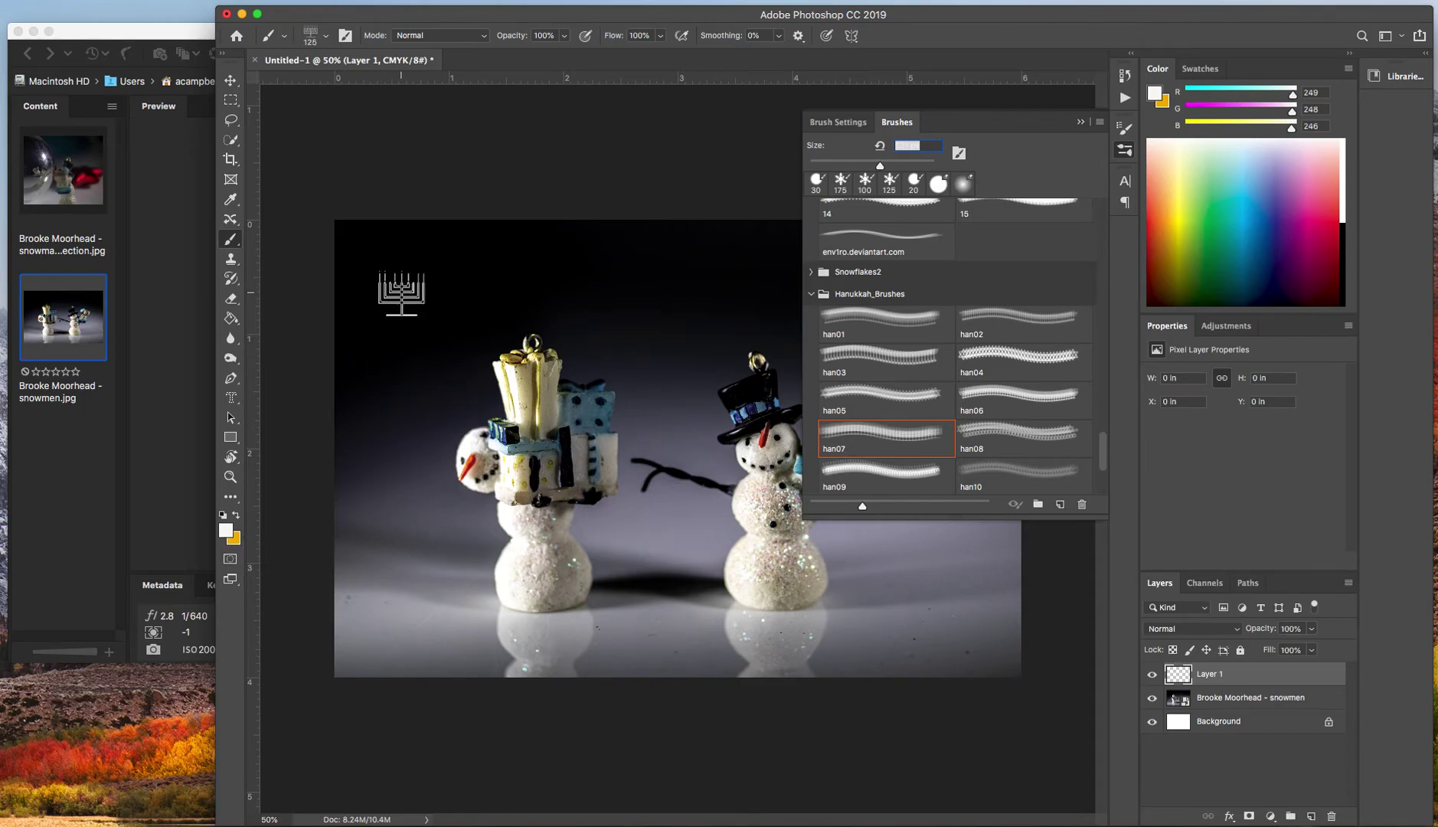
{"action": "left_click", "coordinate": [402, 293]}
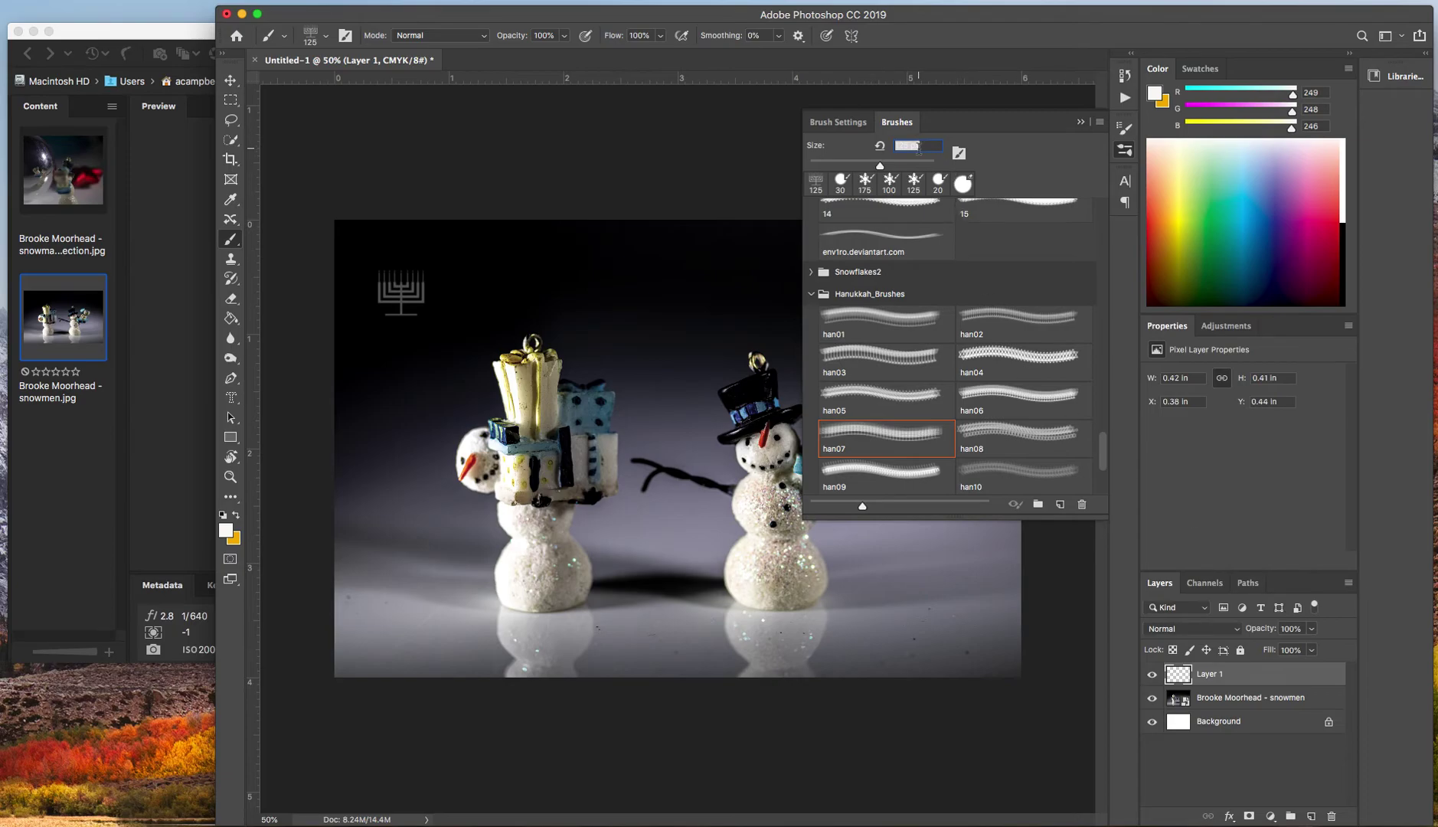
Step: Stamp white snowflakes with the recent 175 px snowflake brush around the snowmen and partly over the image edges on Layer 1
{"action": "left_click", "coordinate": [869, 183]}
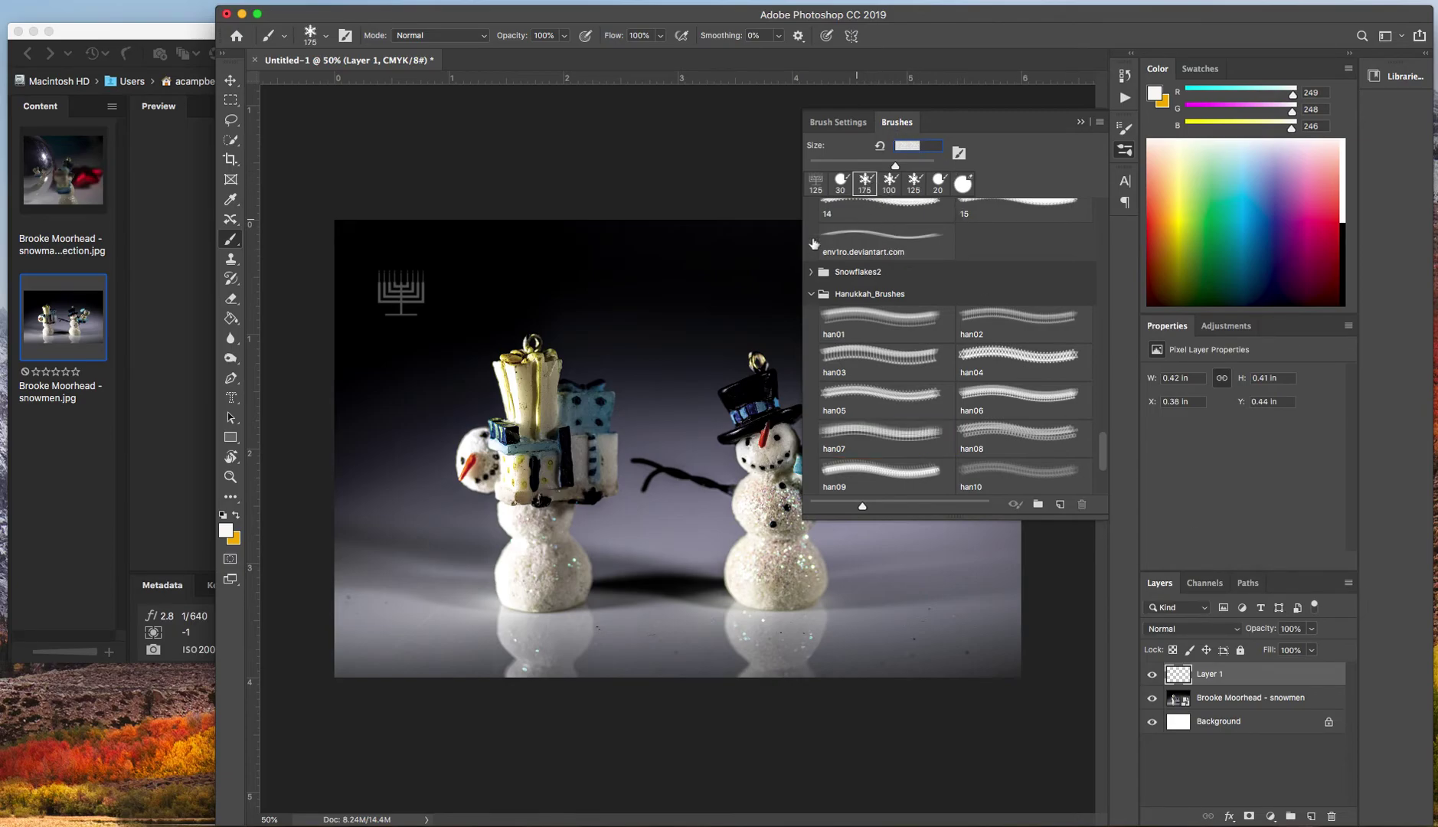
{"action": "left_click", "coordinate": [570, 247]}
{"action": "left_click", "coordinate": [627, 320]}
{"action": "left_click", "coordinate": [674, 426]}
{"action": "left_click", "coordinate": [413, 467]}
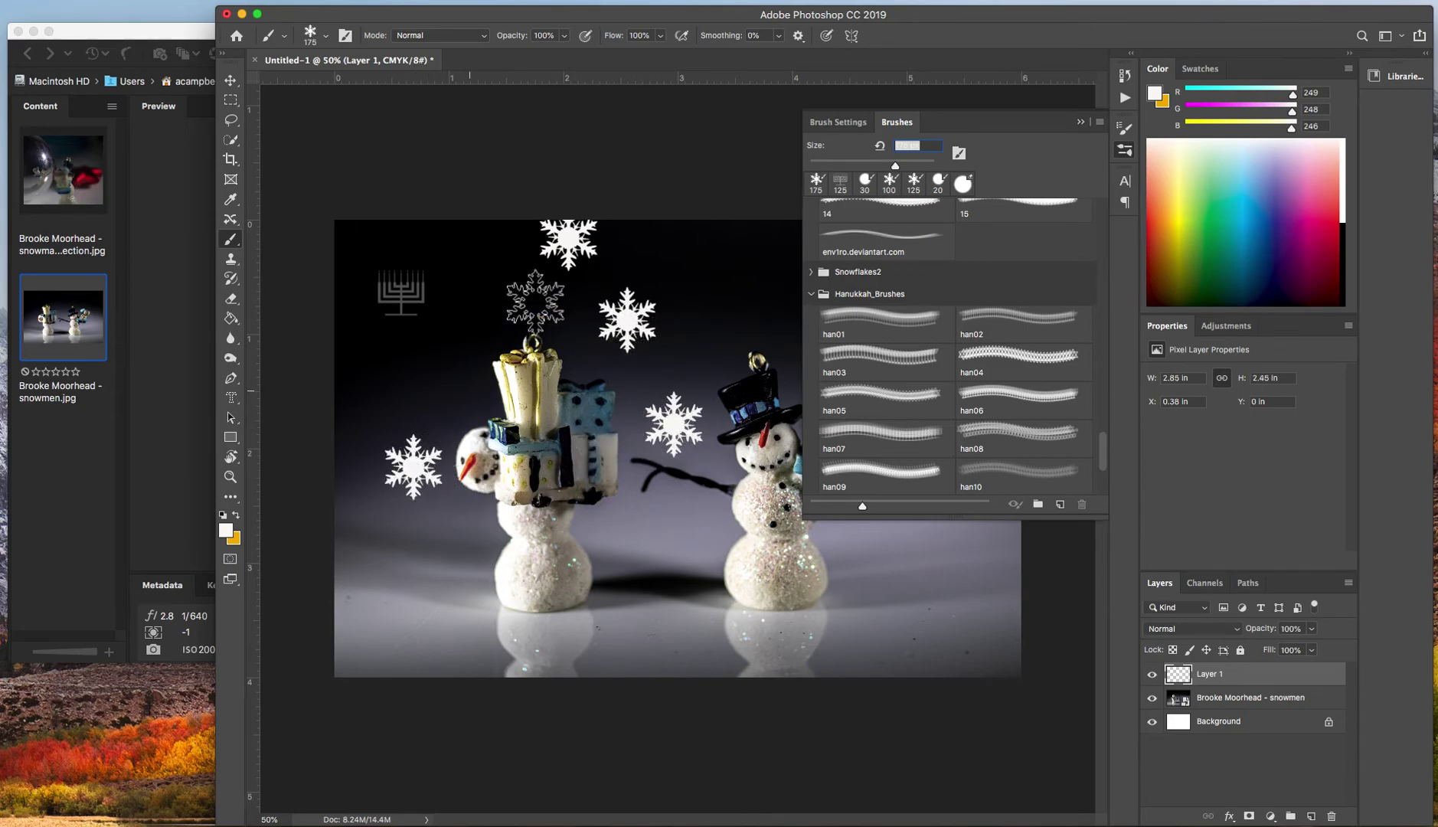
{"action": "left_click", "coordinate": [721, 198]}
{"action": "left_click", "coordinate": [964, 567]}
{"action": "left_click", "coordinate": [1080, 121]}
{"action": "left_click", "coordinate": [864, 249]}
{"action": "left_click", "coordinate": [926, 384]}
{"action": "left_click", "coordinate": [997, 459]}
{"action": "left_click", "coordinate": [994, 216]}
{"action": "left_click", "coordinate": [319, 388]}
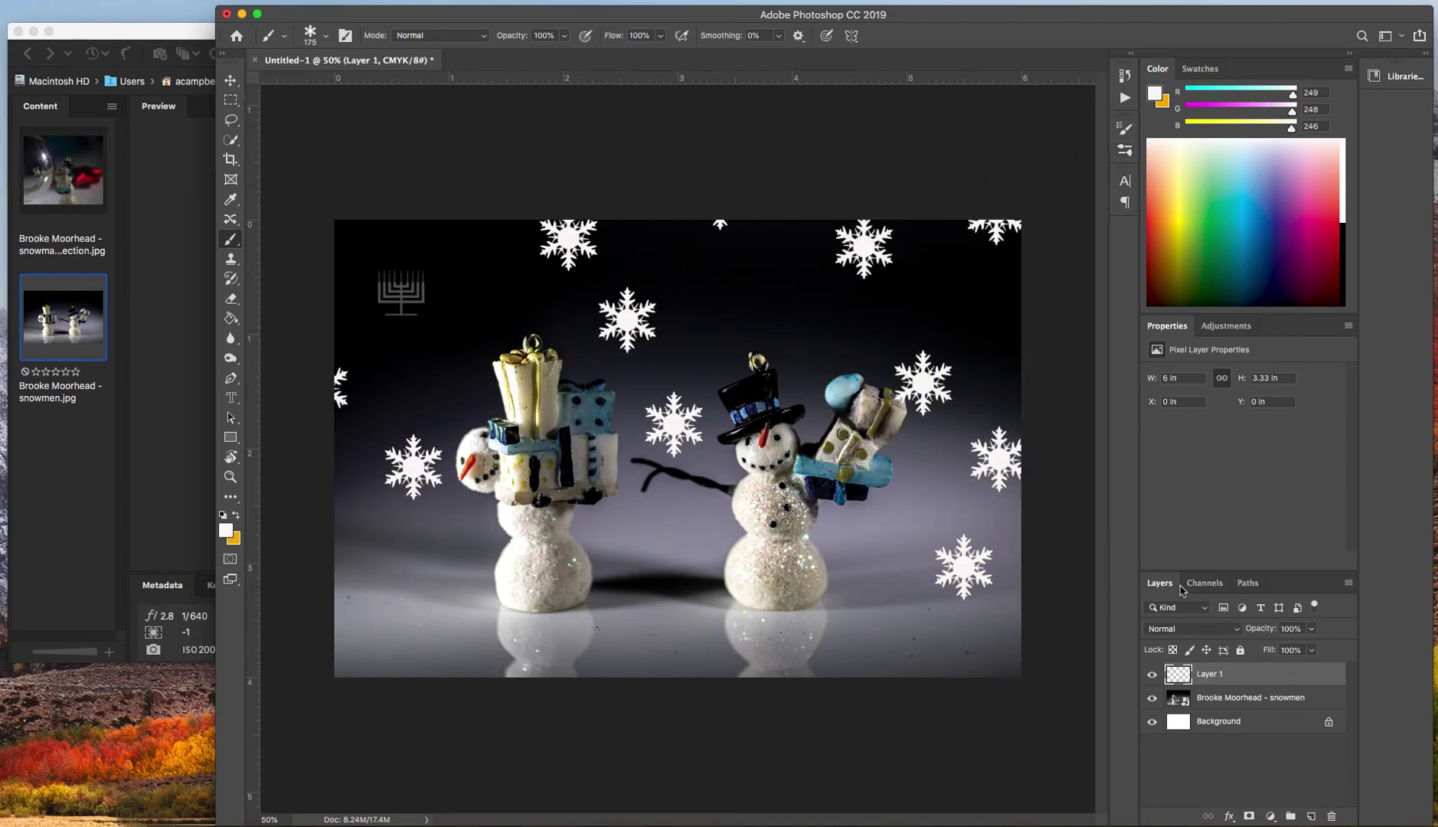
{"action": "left_click", "coordinate": [373, 647]}
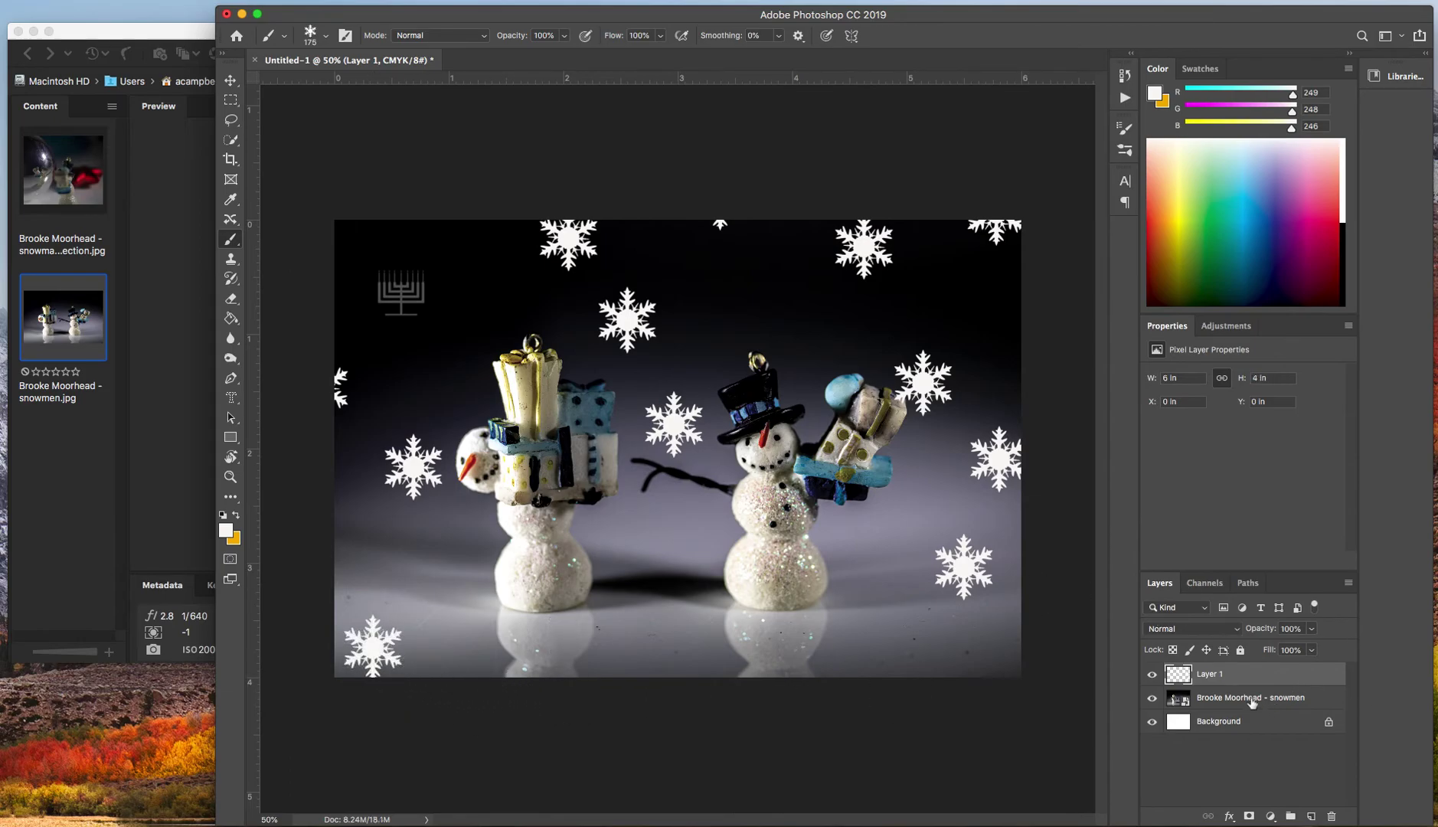
Step: Lower the opacity of Layer 1 to 29%
{"action": "left_click", "coordinate": [1312, 629]}
{"action": "left_click_drag", "start_coordinate": [1312, 650], "coordinate": [1264, 654]}
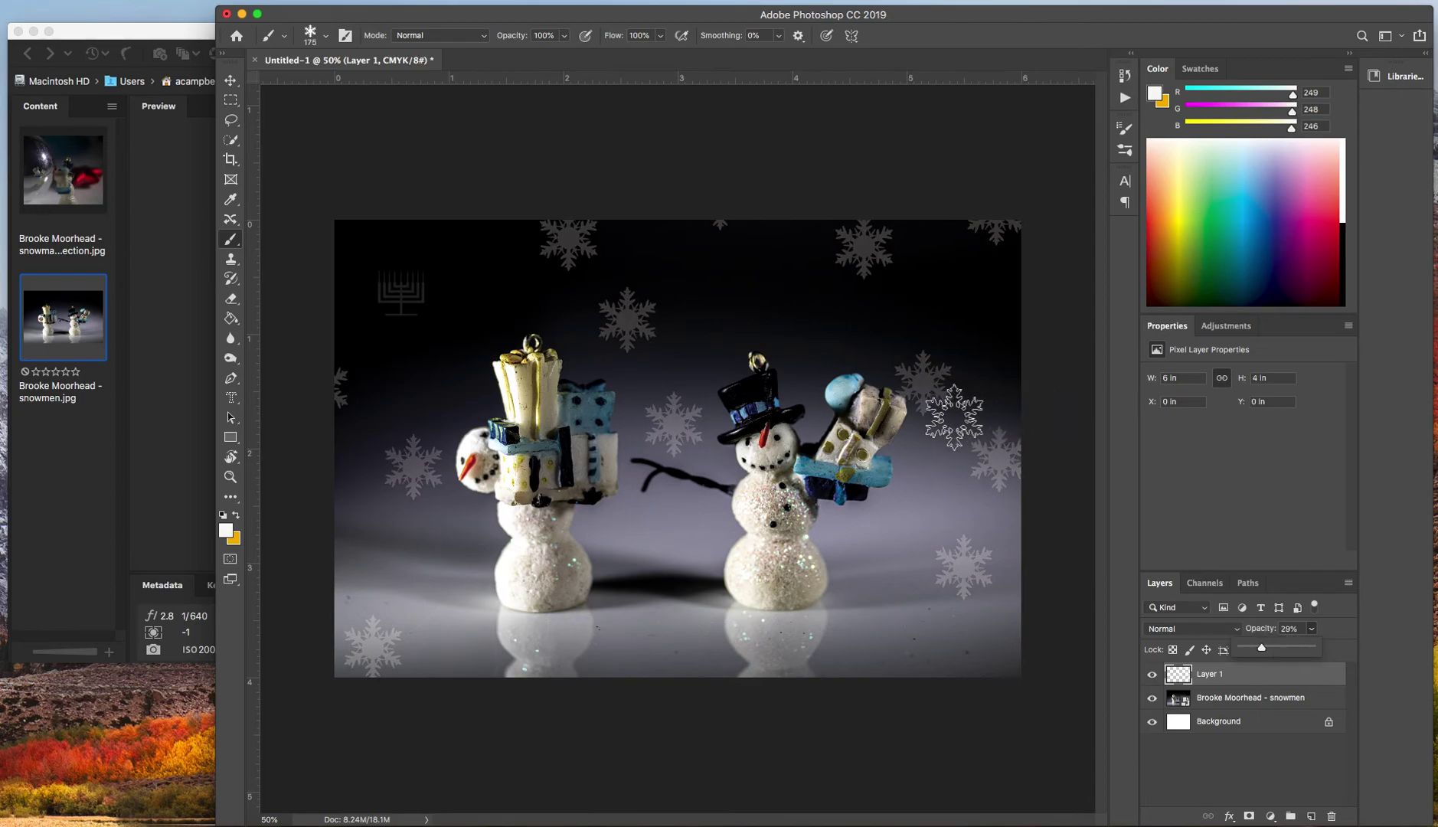
Step: Stamp four more 175 px snowflakes over and beside the two snowmen, finishing with the Move tool active
{"action": "left_click", "coordinate": [798, 408]}
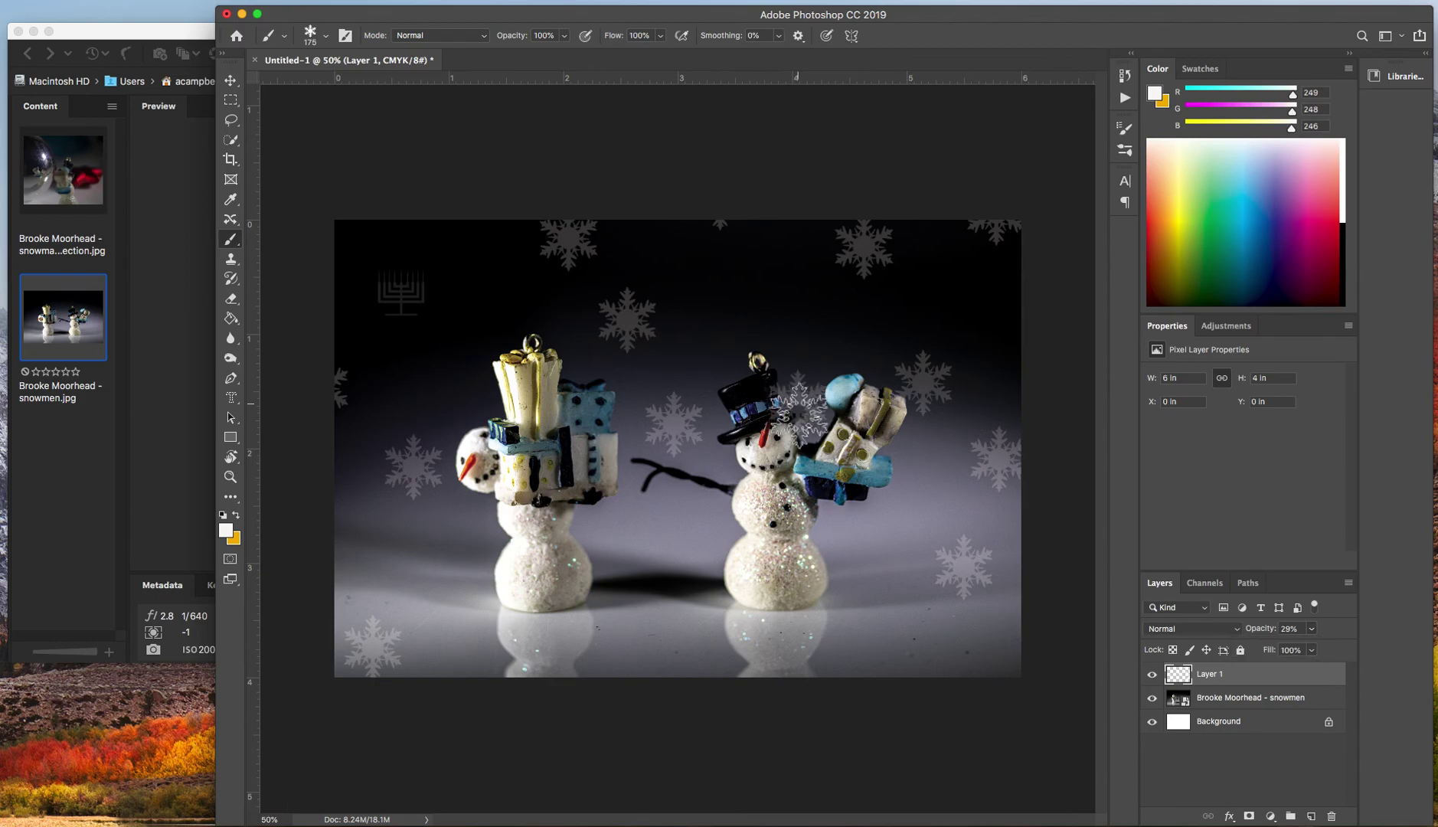
{"action": "left_click", "coordinate": [591, 528]}
{"action": "left_click", "coordinate": [471, 521]}
{"action": "left_click", "coordinate": [741, 622]}
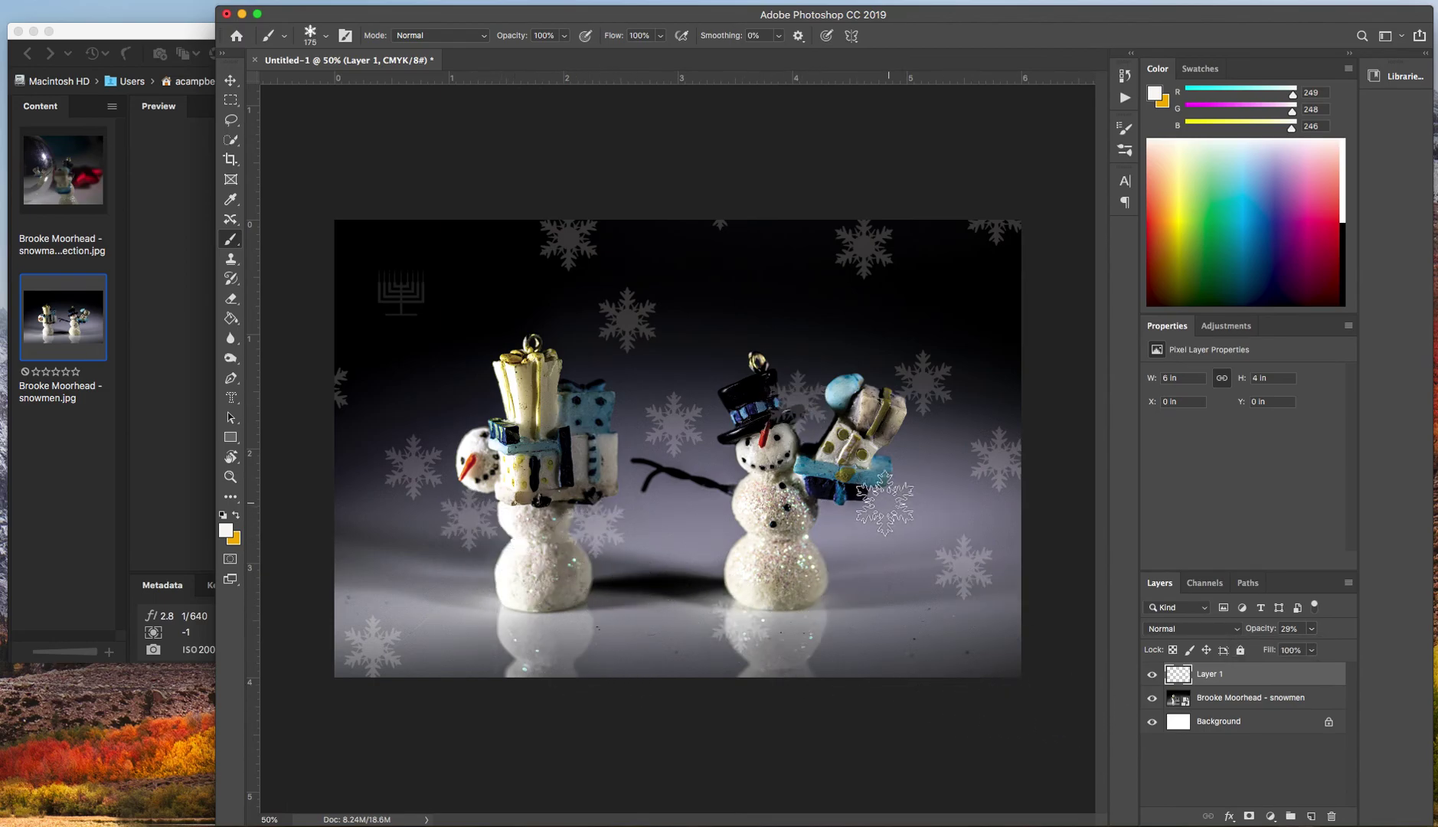
{"action": "left_click", "coordinate": [423, 340]}
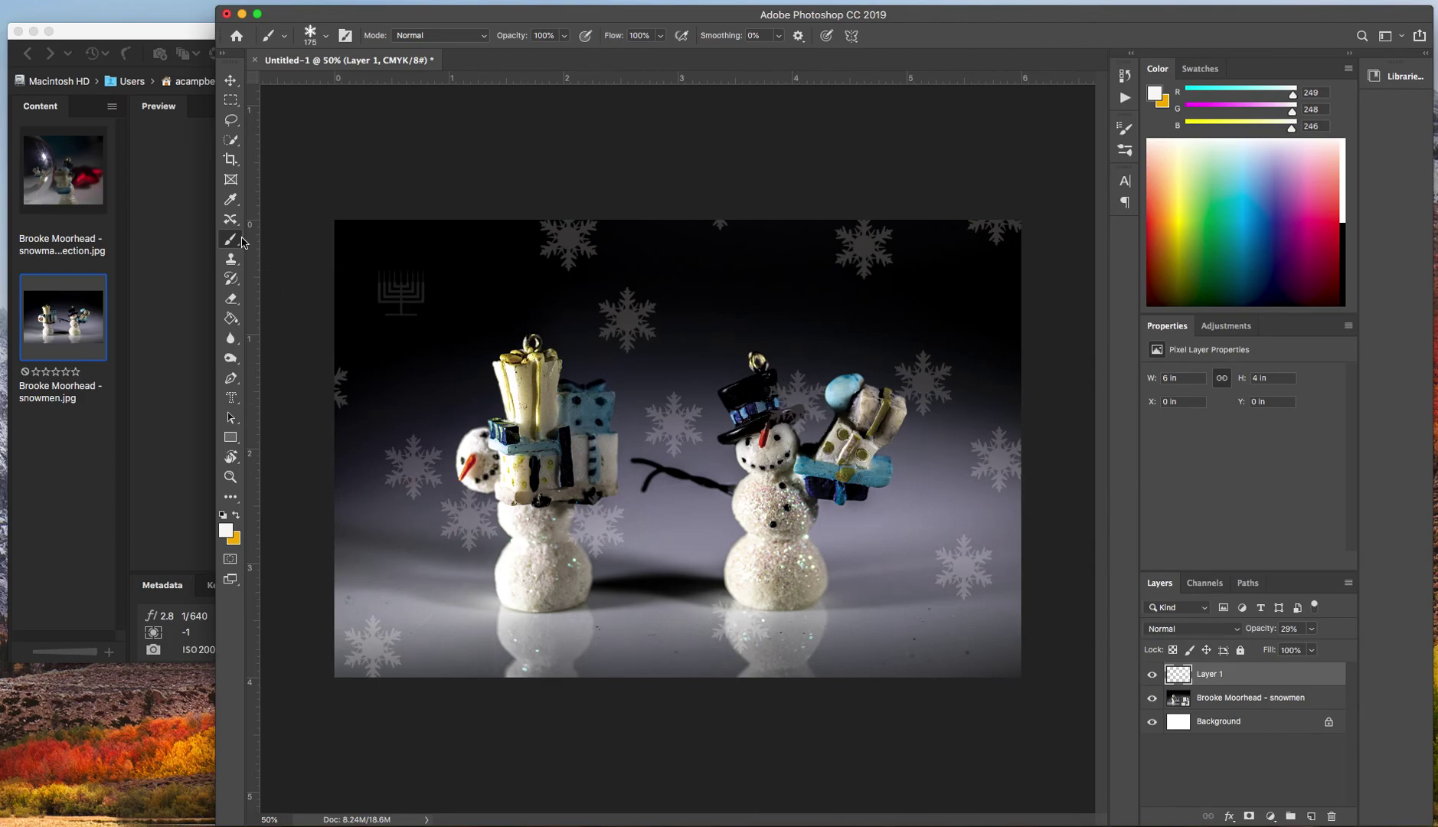
{"action": "left_click", "coordinate": [229, 80]}
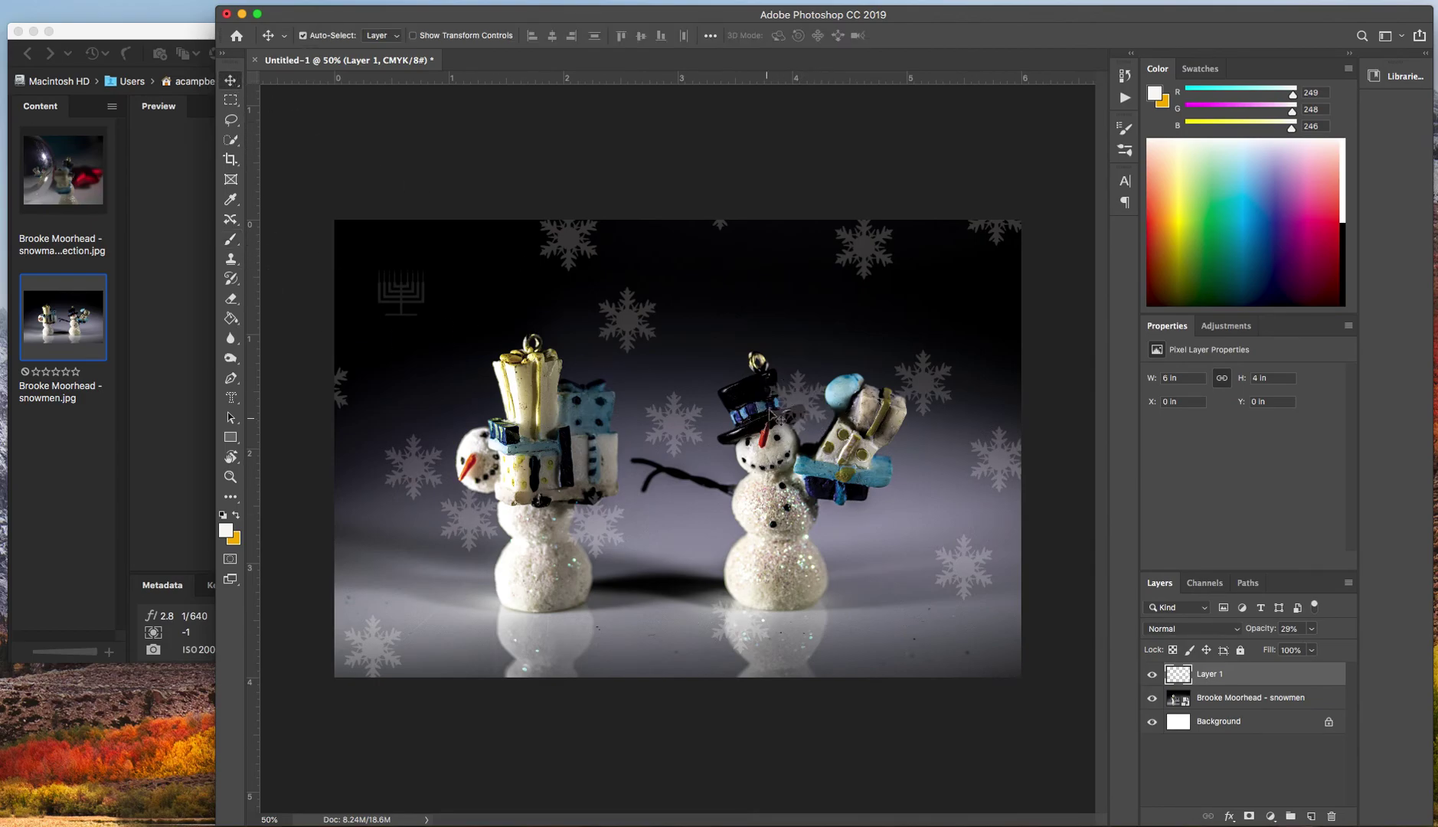